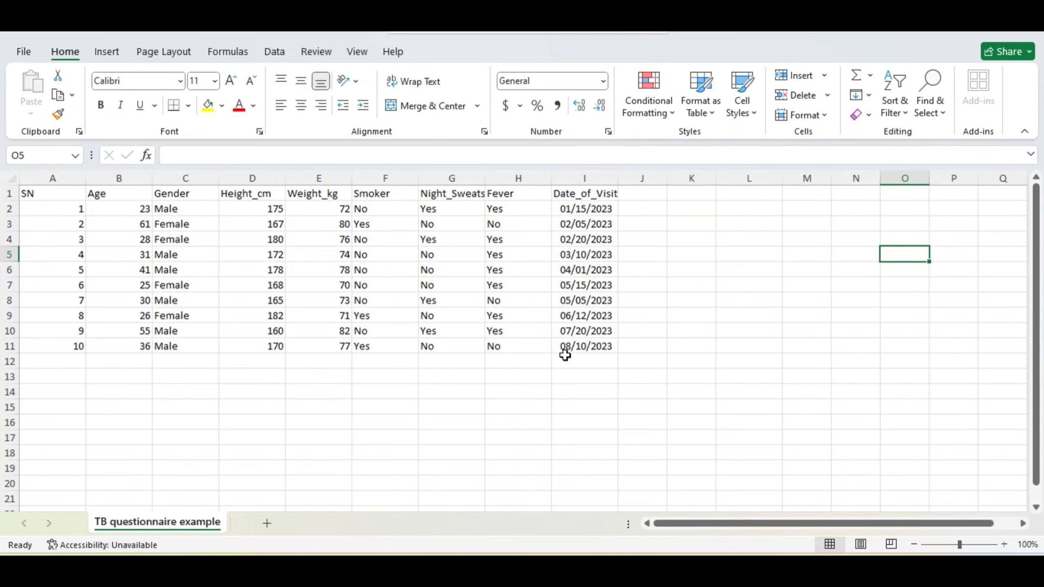
pyautogui.moveTo(565, 358); pyautogui.dragTo(465, 327)
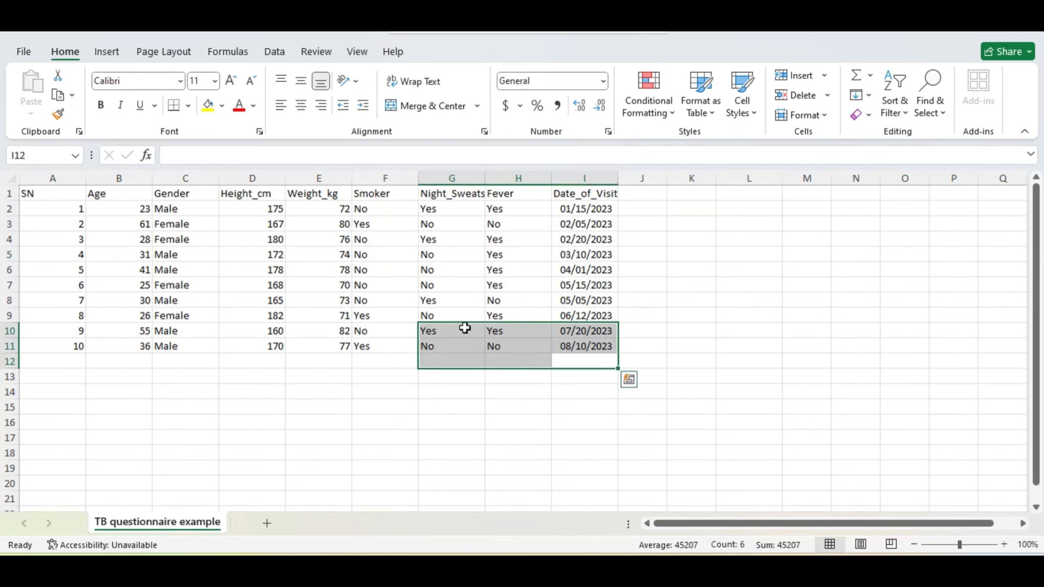
pyautogui.click(681, 296)
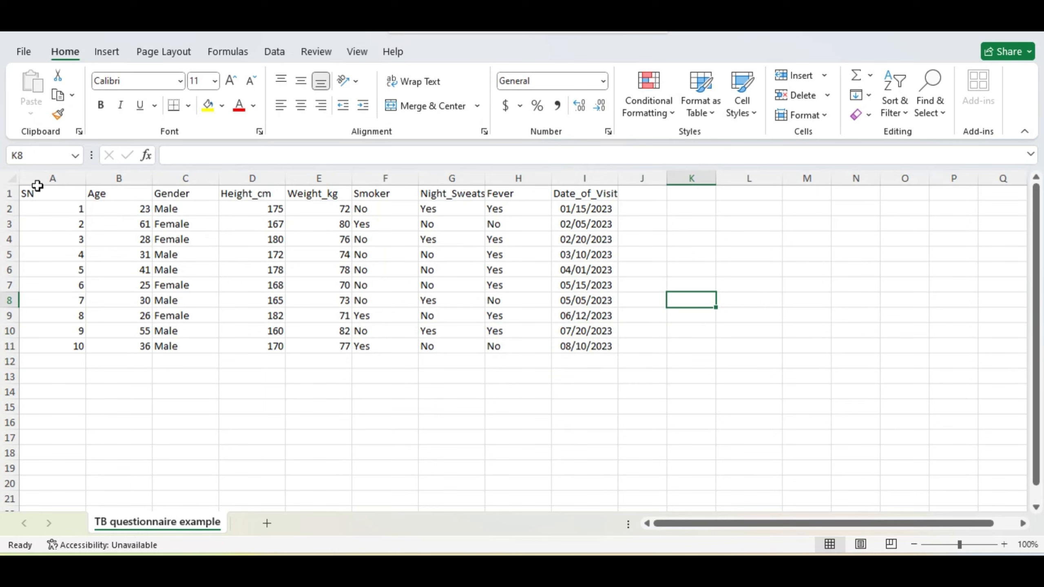
pyautogui.moveTo(54, 194); pyautogui.dragTo(596, 202)
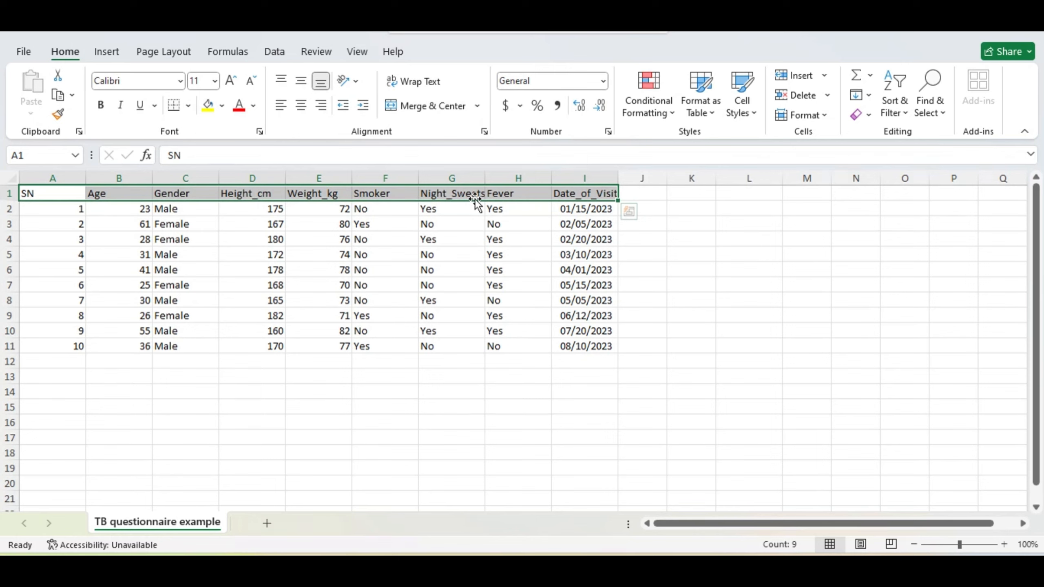
pyautogui.click(720, 313)
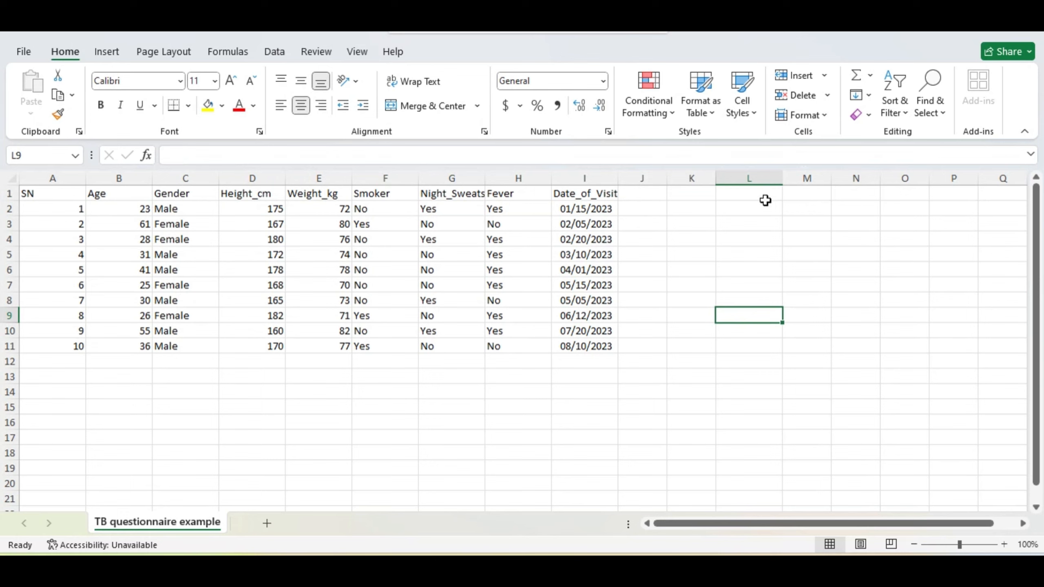
# Step: Merge and center the empty range L1:M11 beside the data, and unmerge it again
pyautogui.moveTo(758, 193); pyautogui.dragTo(807, 239)
pyautogui.moveTo(817, 309); pyautogui.dragTo(818, 348)
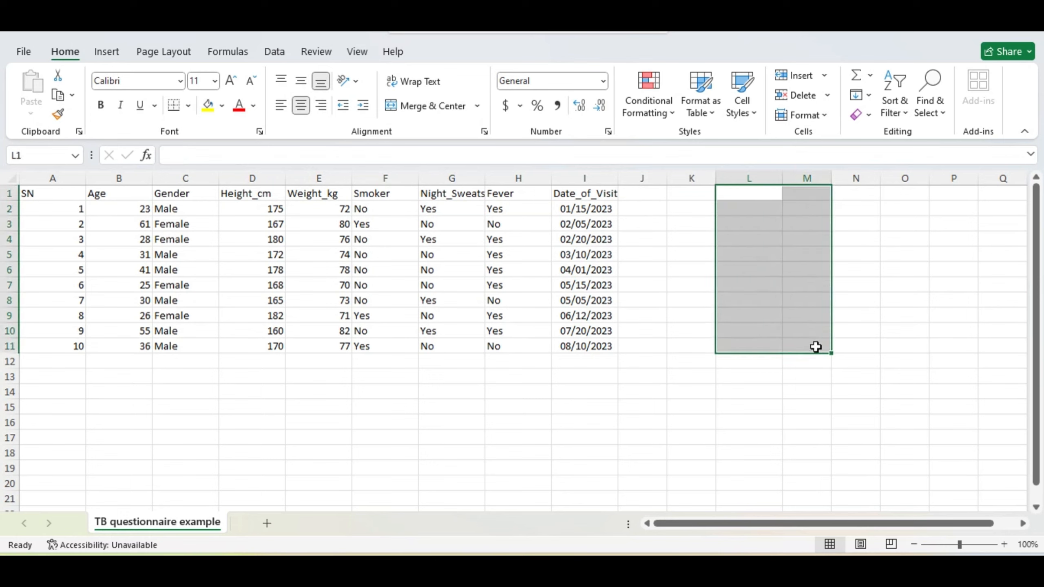
pyautogui.click(448, 107)
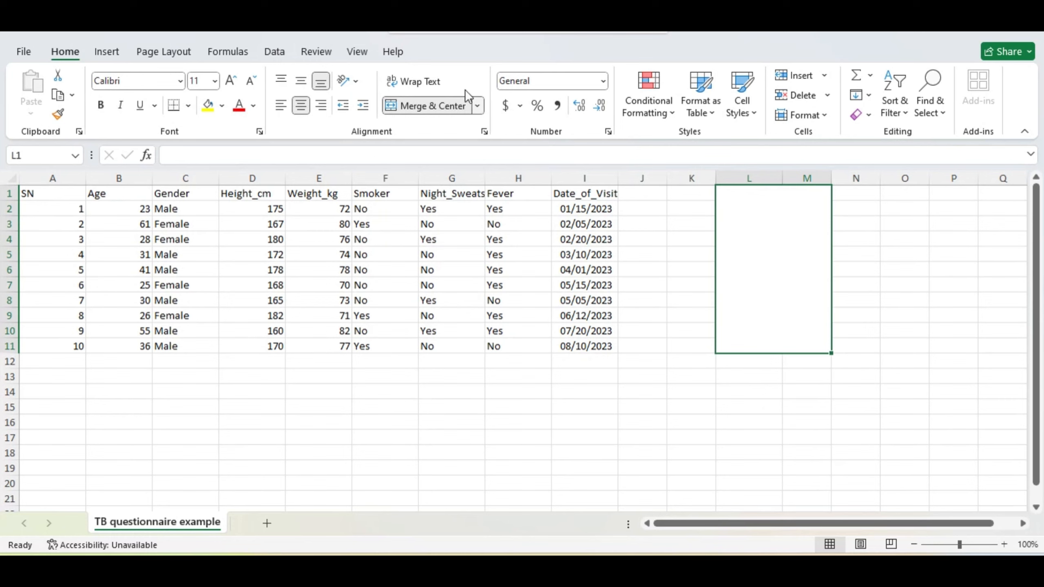
pyautogui.click(477, 105)
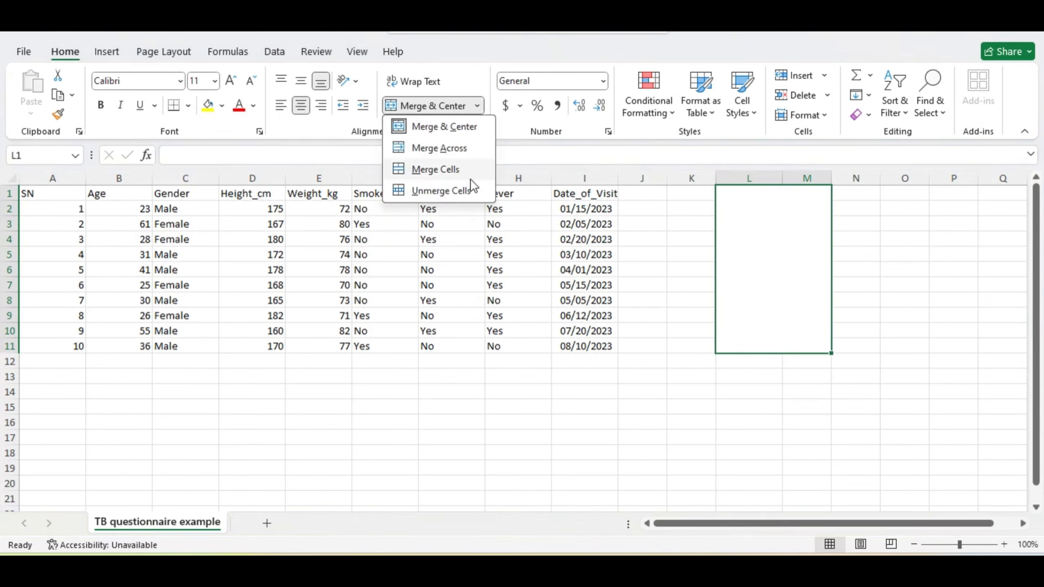
pyautogui.click(463, 189)
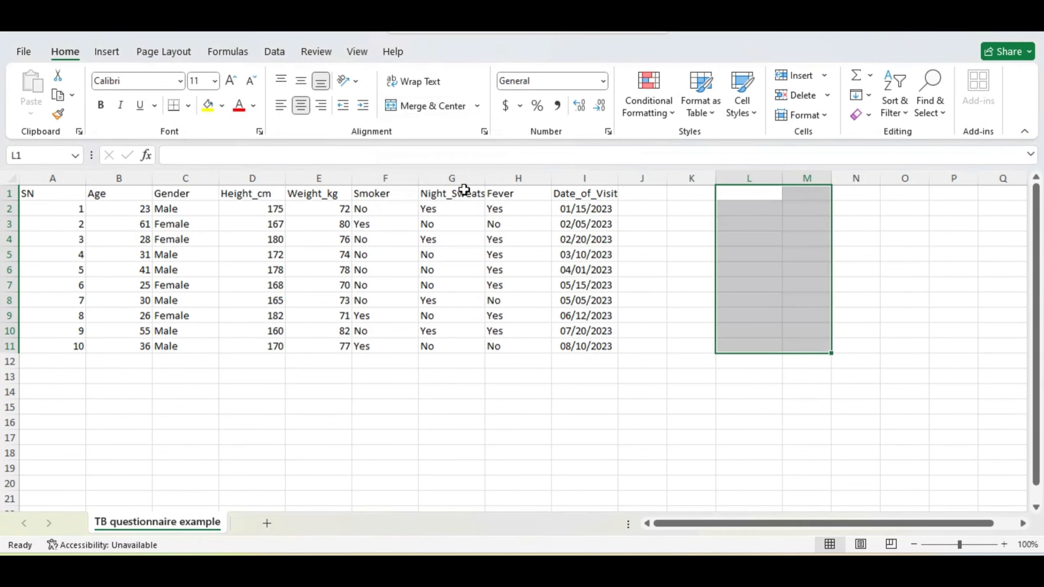
pyautogui.click(729, 287)
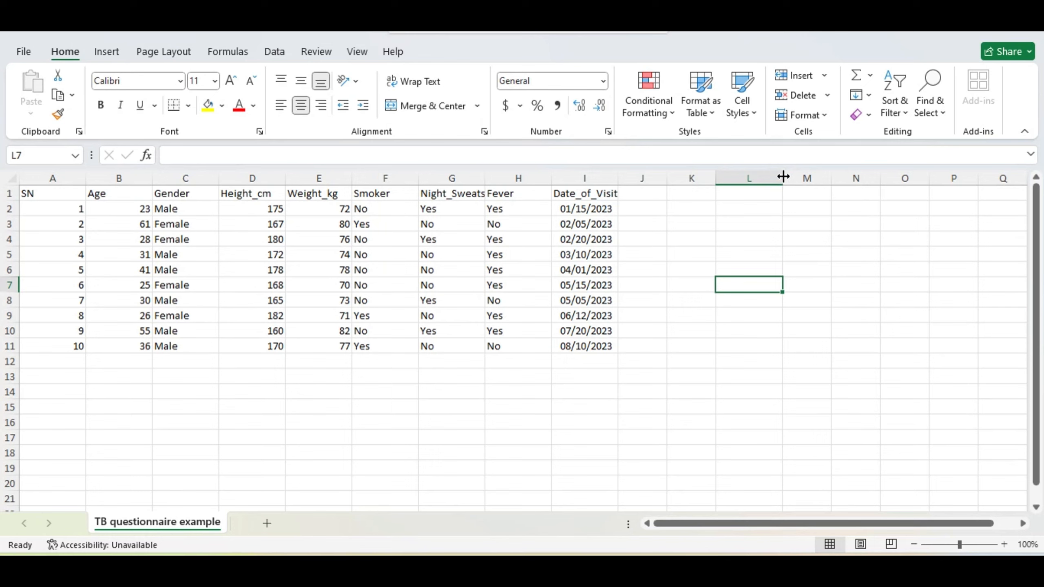
# Step: Widen the empty column L to about 14.86 and narrow it to slightly below its original width
pyautogui.moveTo(783, 177); pyautogui.dragTo(800, 176)
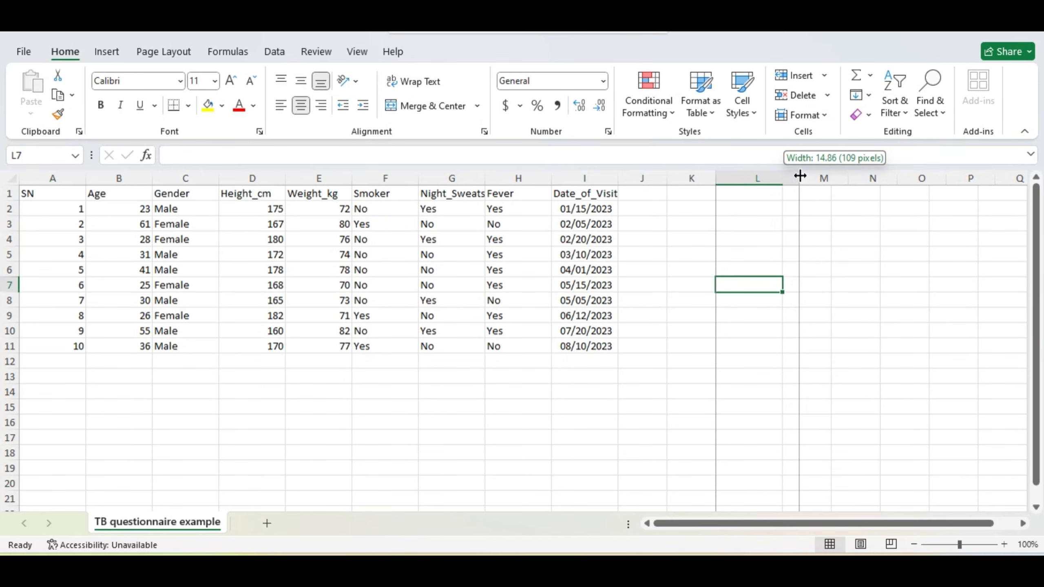
pyautogui.moveTo(800, 176); pyautogui.dragTo(800, 176)
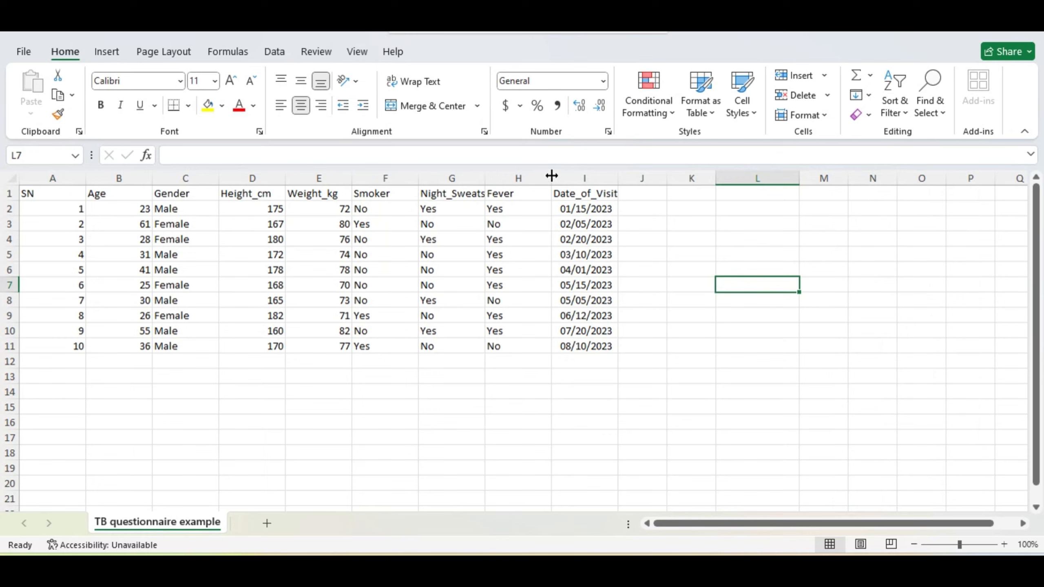
pyautogui.moveTo(552, 176); pyautogui.dragTo(552, 176)
pyautogui.click(799, 184)
pyautogui.moveTo(799, 184); pyautogui.dragTo(774, 191)
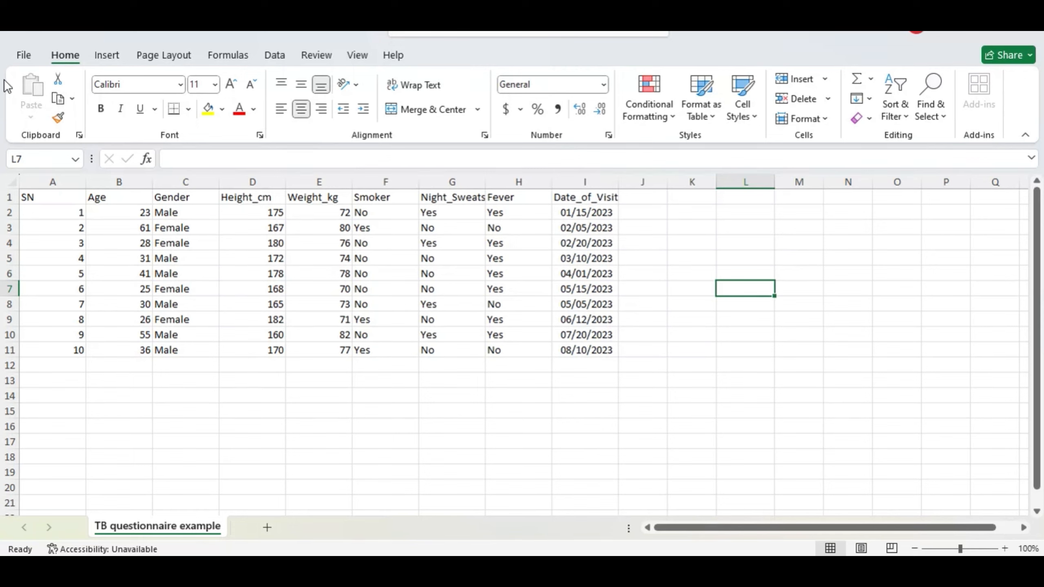
# Step: Save the workbook to the Documents folder as TB questionnaire example in Excel 97-2003 Workbook format
pyautogui.click(28, 54)
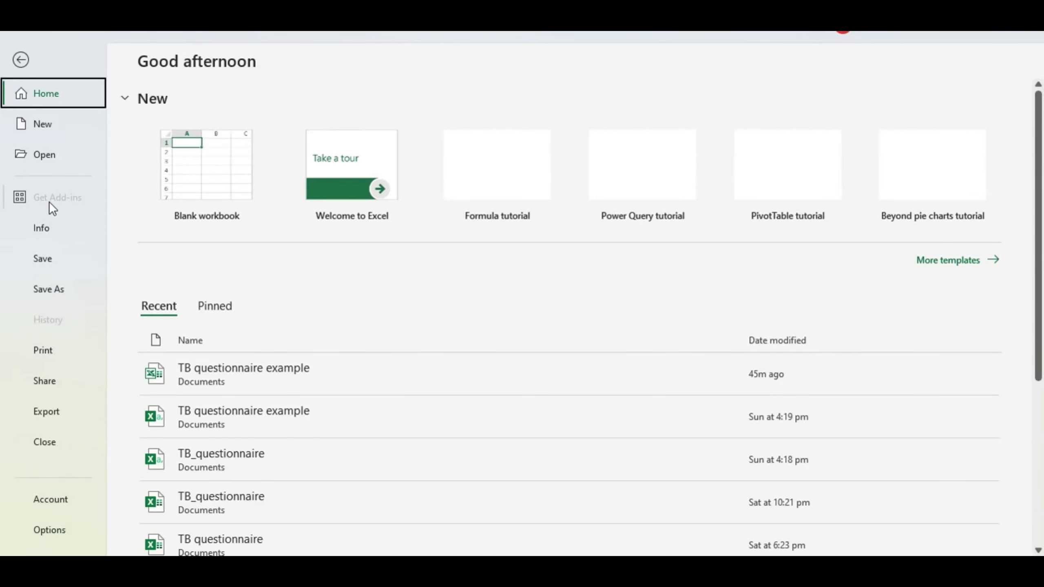
pyautogui.click(58, 284)
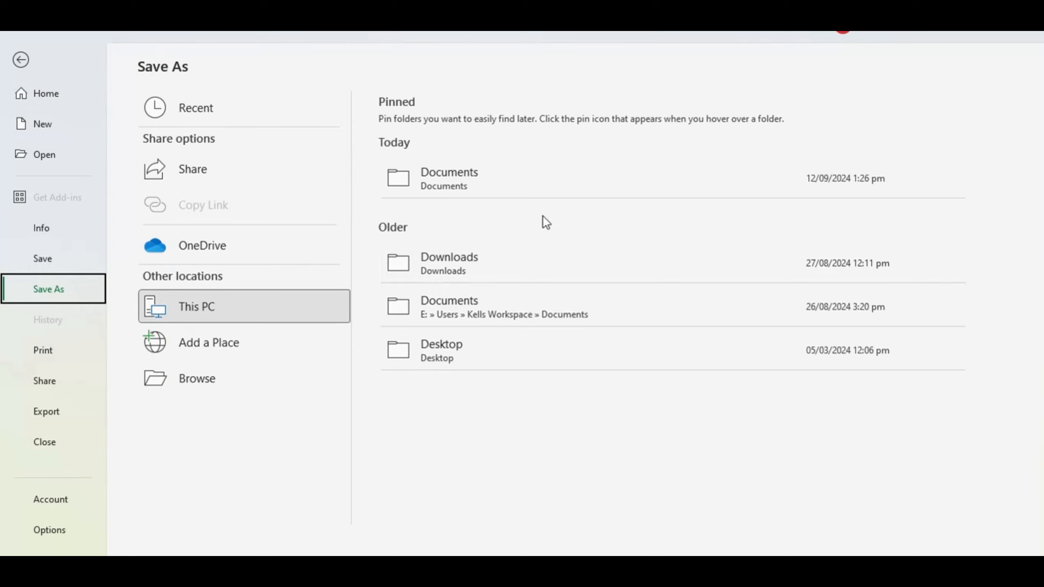
pyautogui.click(541, 297)
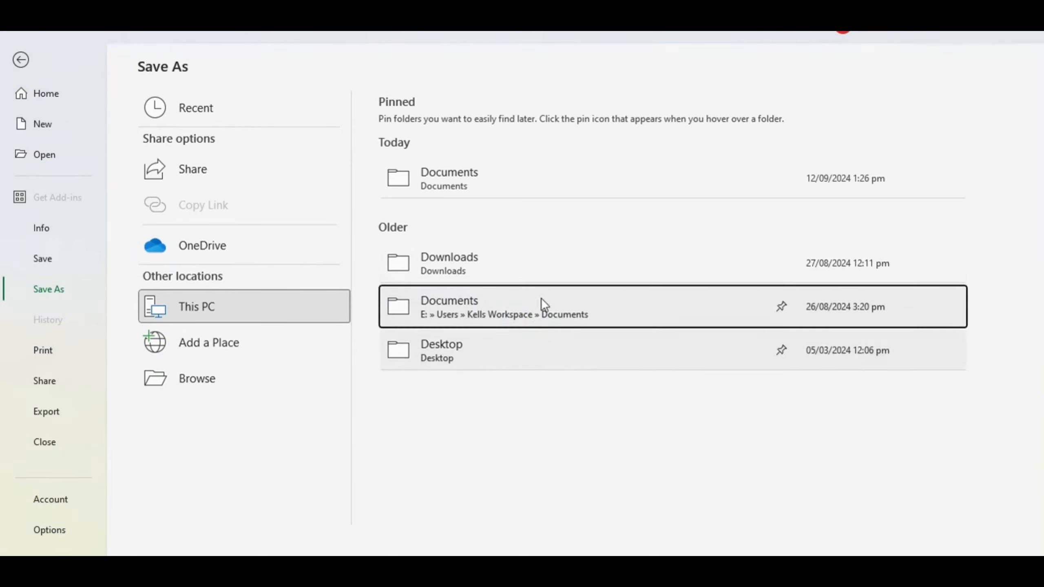
pyautogui.click(565, 196)
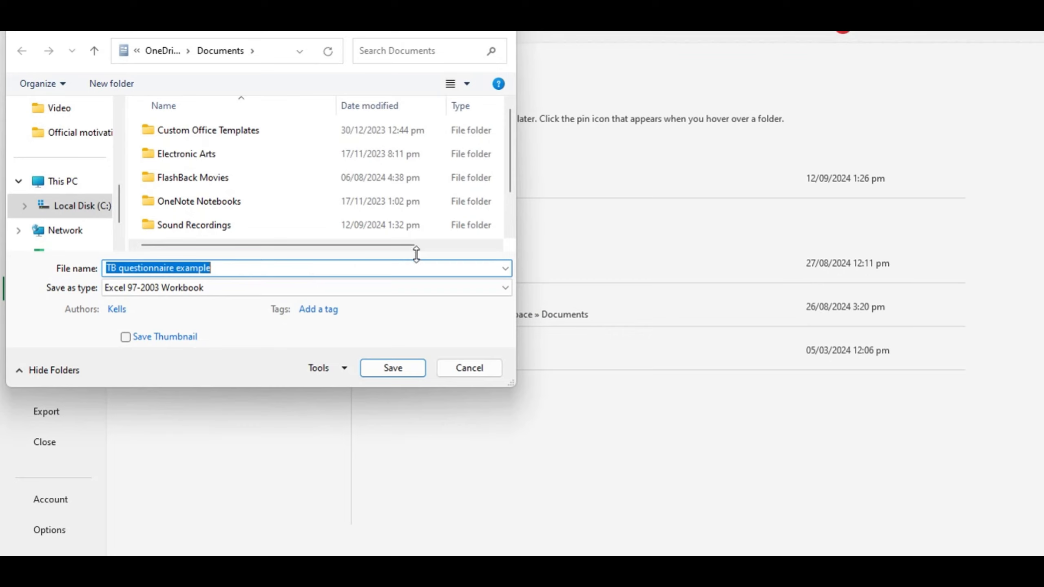
pyautogui.click(273, 267)
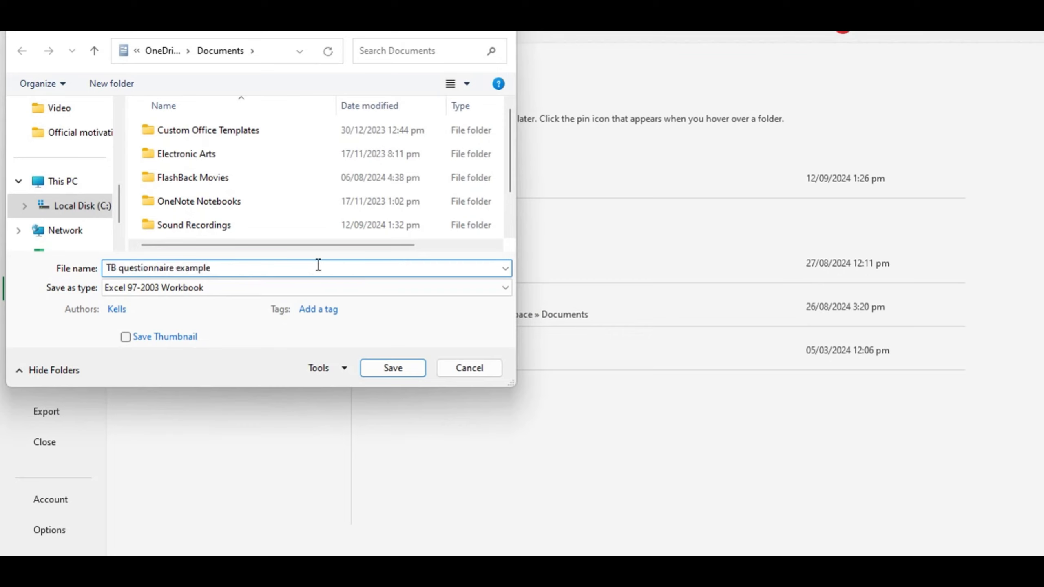
pyautogui.click(504, 287)
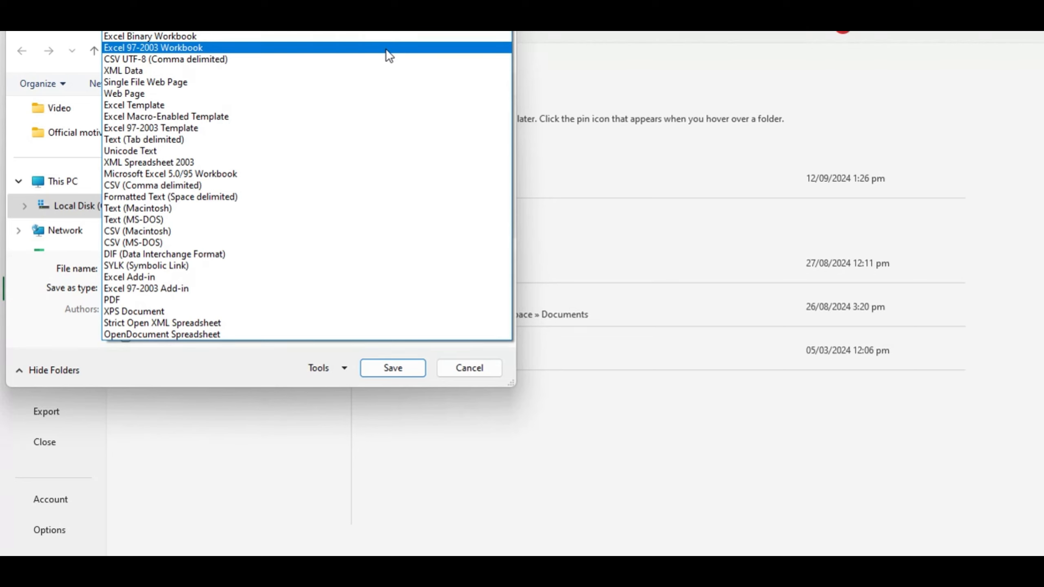
pyautogui.click(385, 48)
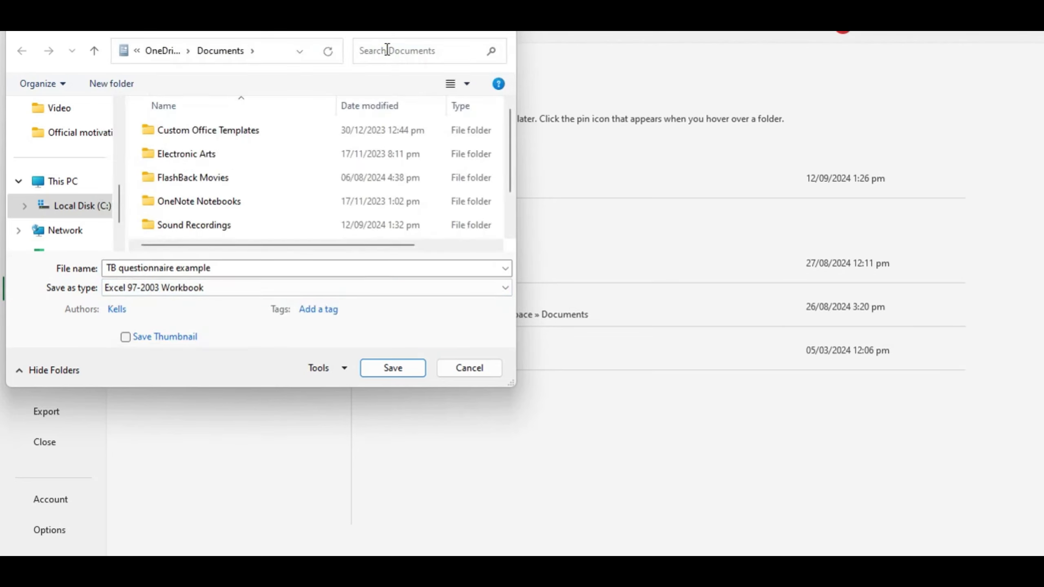
pyautogui.click(393, 368)
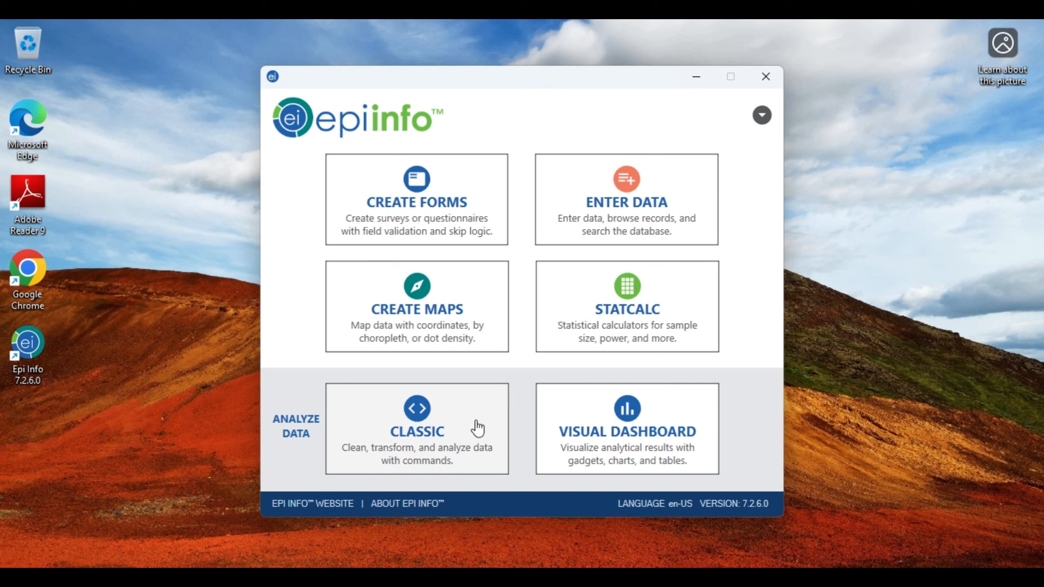
# Step: Switch to Epi Info's Classic analysis and start a Read command with database type Microsoft Excel 97-2003 Workbook (.xls)
pyautogui.click(418, 408)
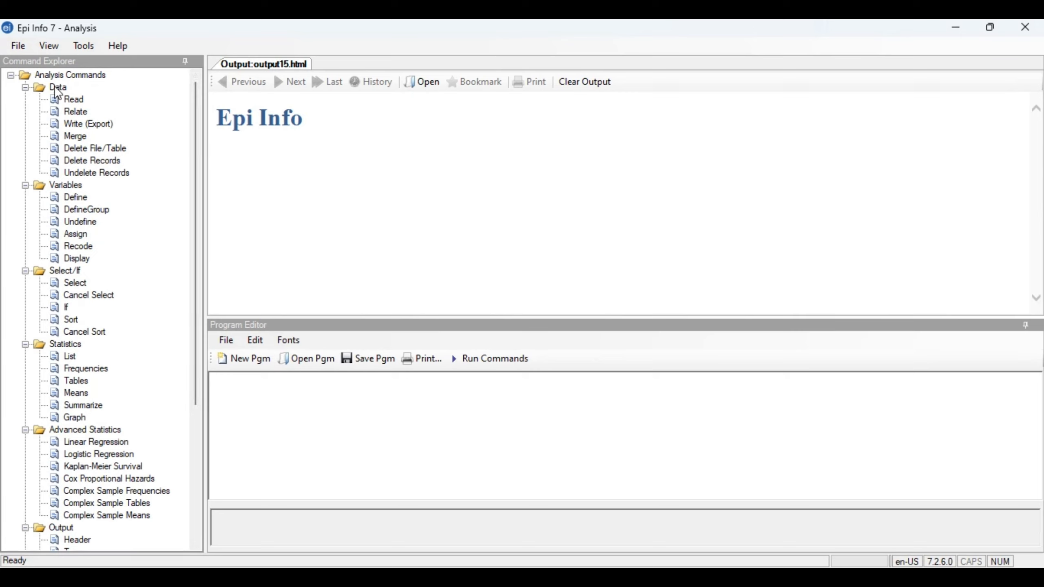
pyautogui.click(75, 99)
pyautogui.doubleClick(75, 99)
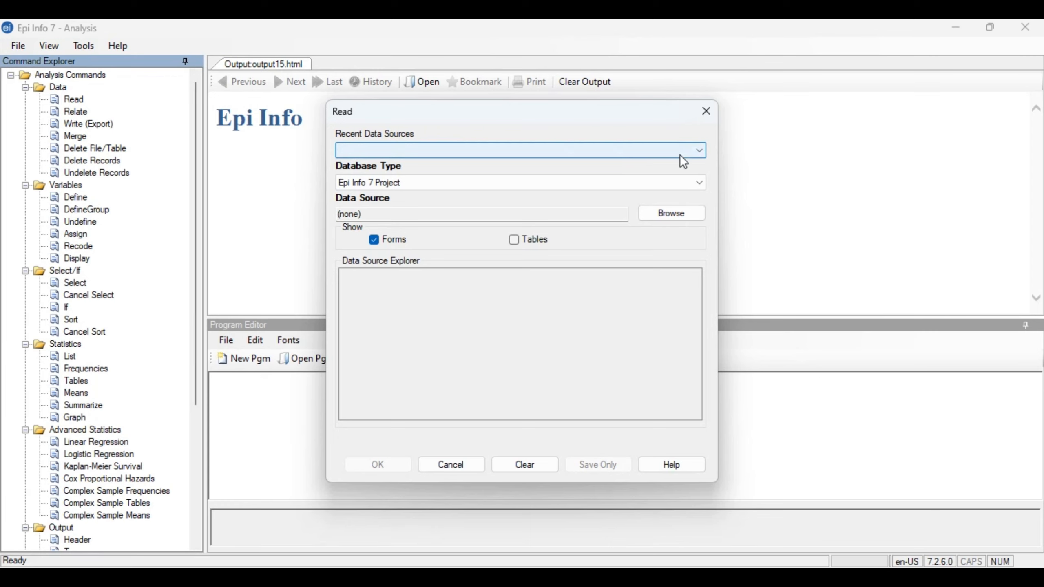
pyautogui.click(701, 152)
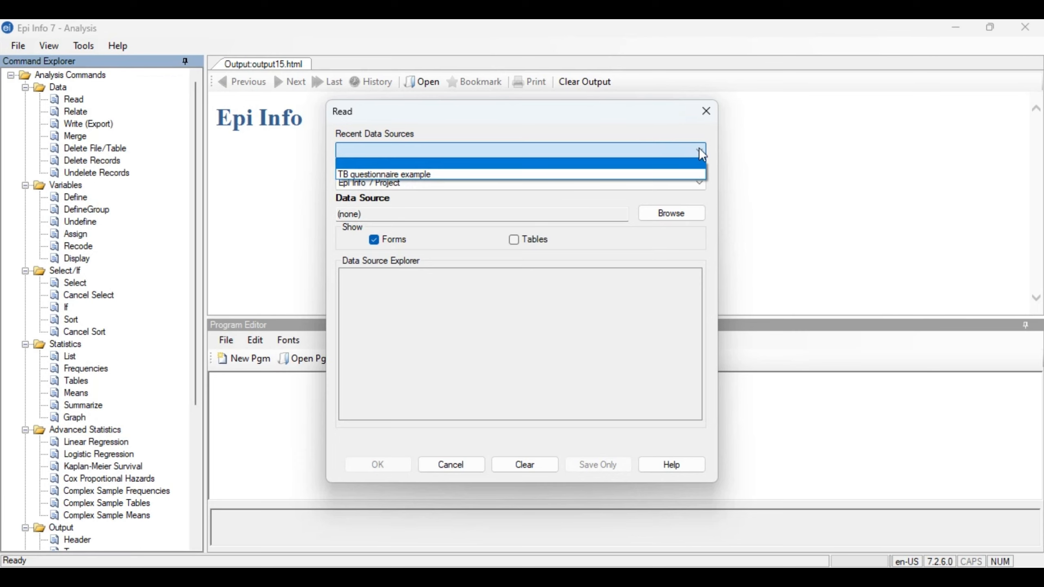
pyautogui.click(698, 148)
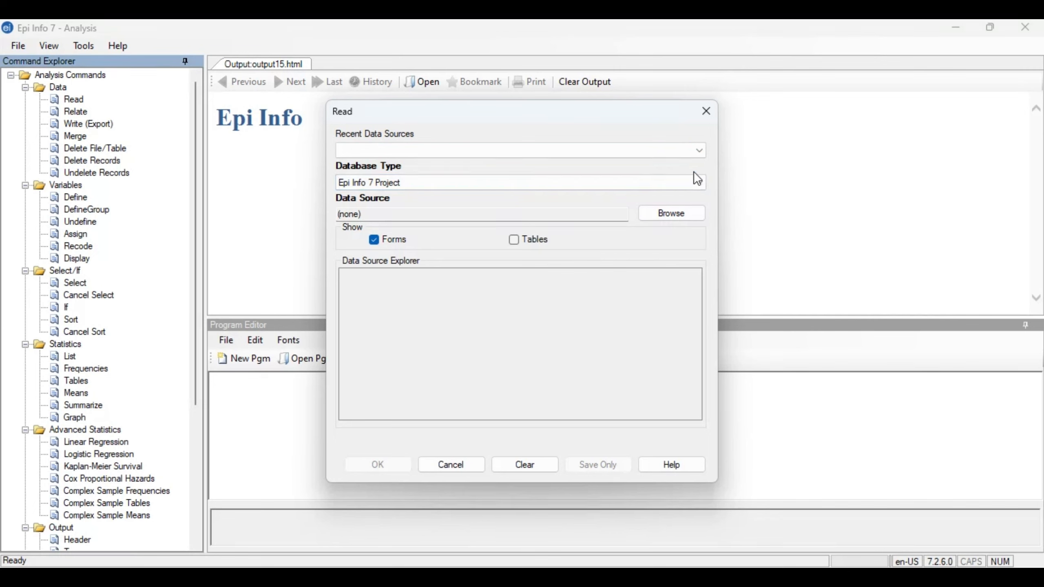
pyautogui.click(703, 181)
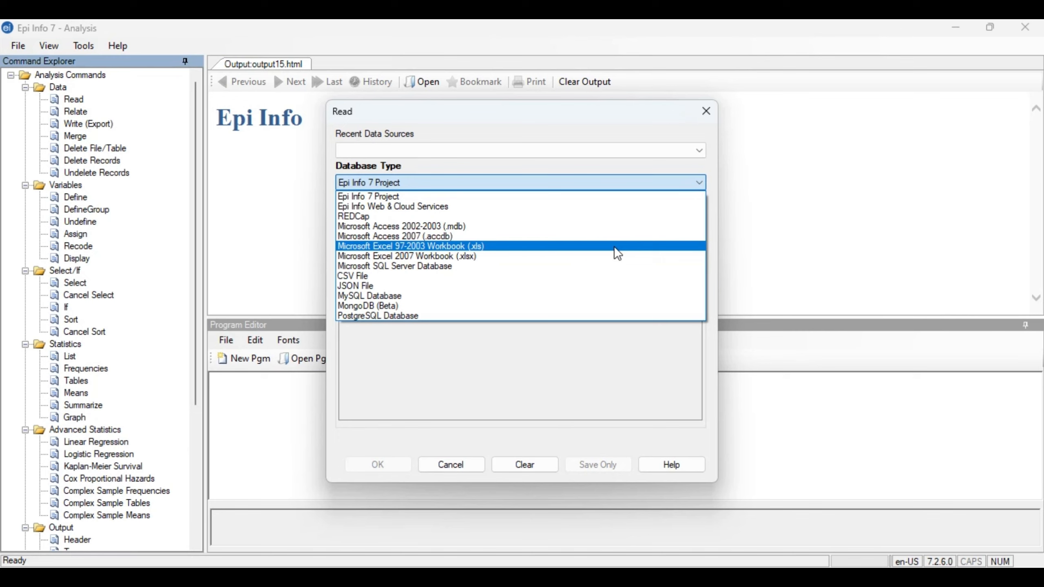
pyautogui.click(618, 253)
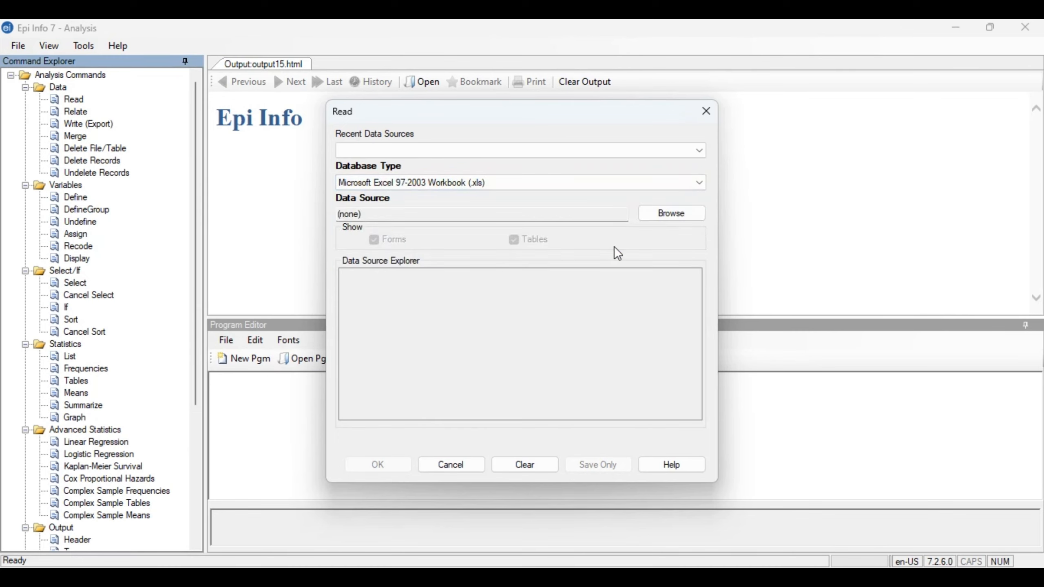
# Step: Choose TB questionnaire example.xls from Documents as the data source, with the first row containing header information
pyautogui.click(672, 217)
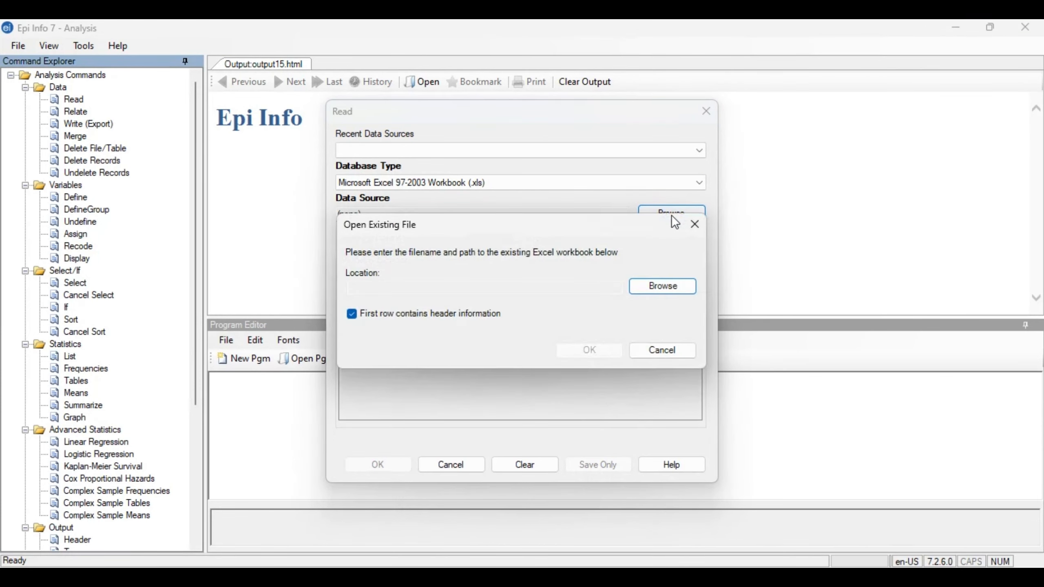
pyautogui.click(656, 287)
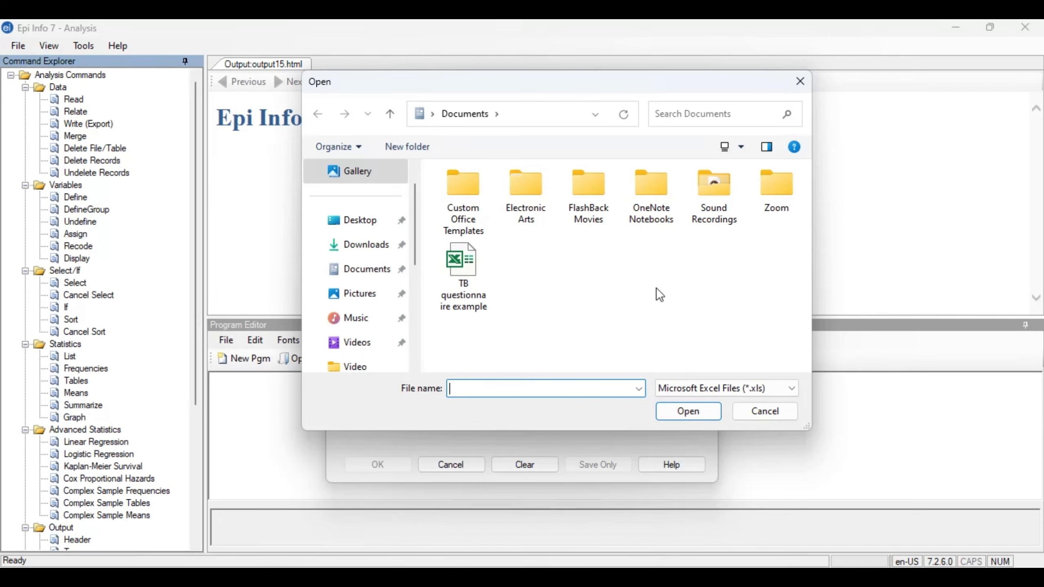
pyautogui.click(463, 263)
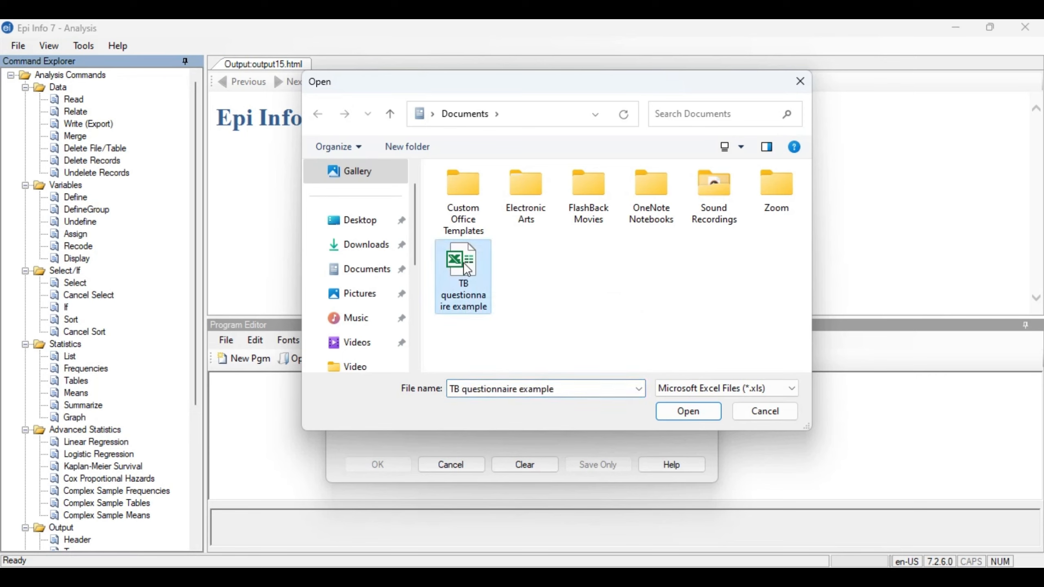
pyautogui.click(687, 410)
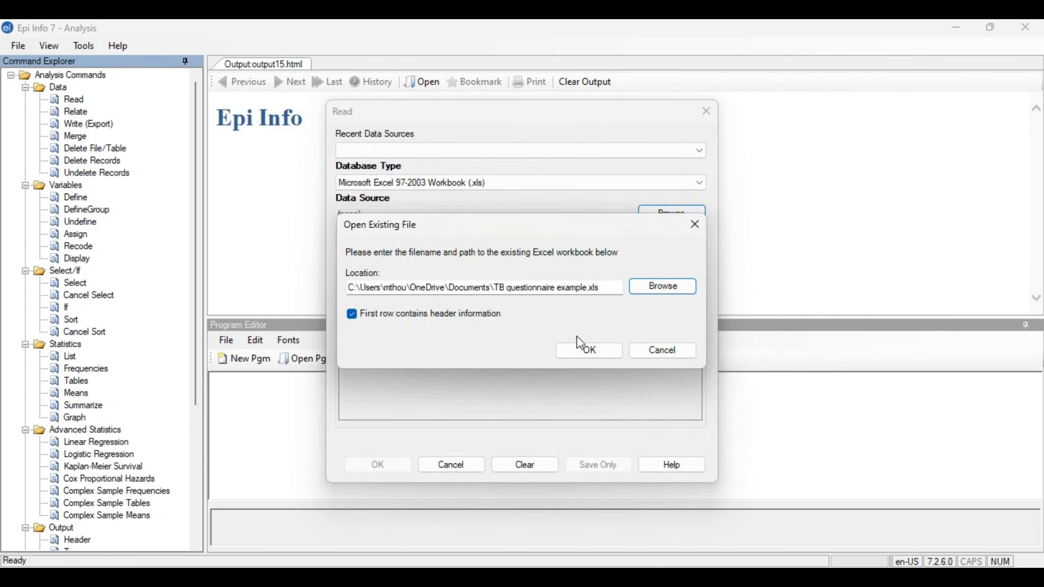
pyautogui.click(587, 356)
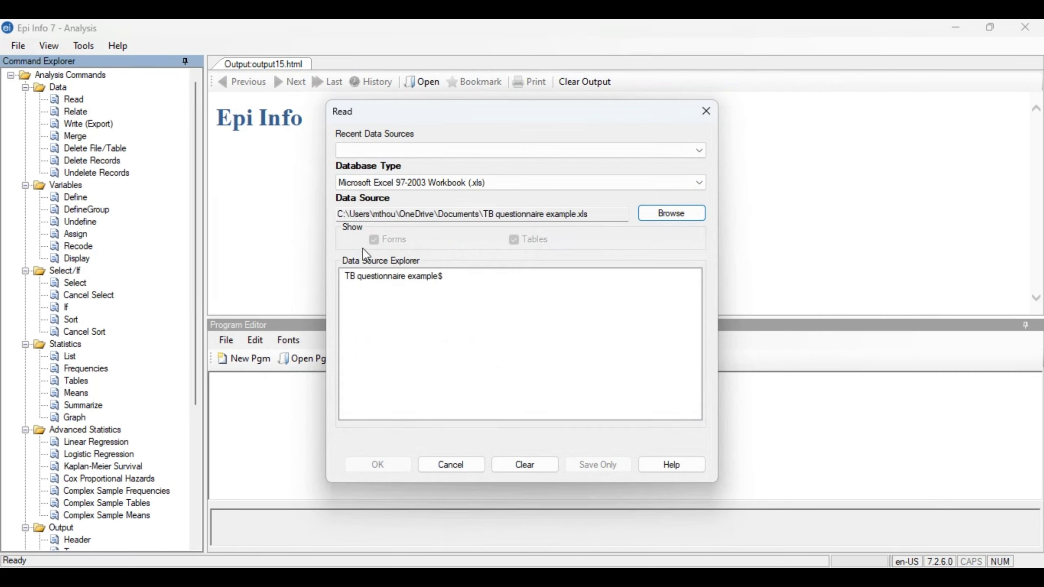
# Step: Read the TB questionnaire example$ worksheet into the analysis as the current data source
pyautogui.click(421, 276)
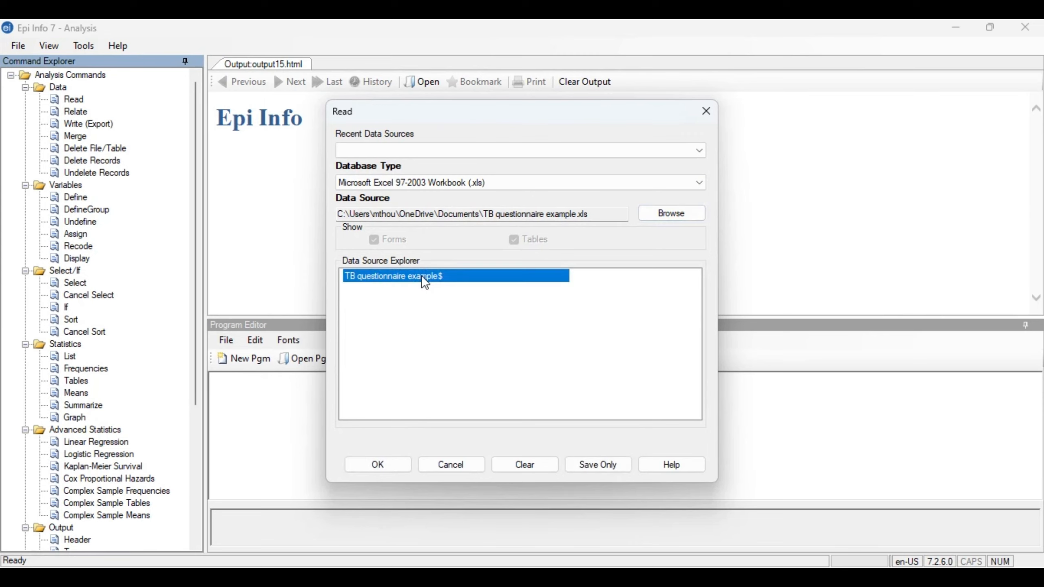
pyautogui.click(377, 464)
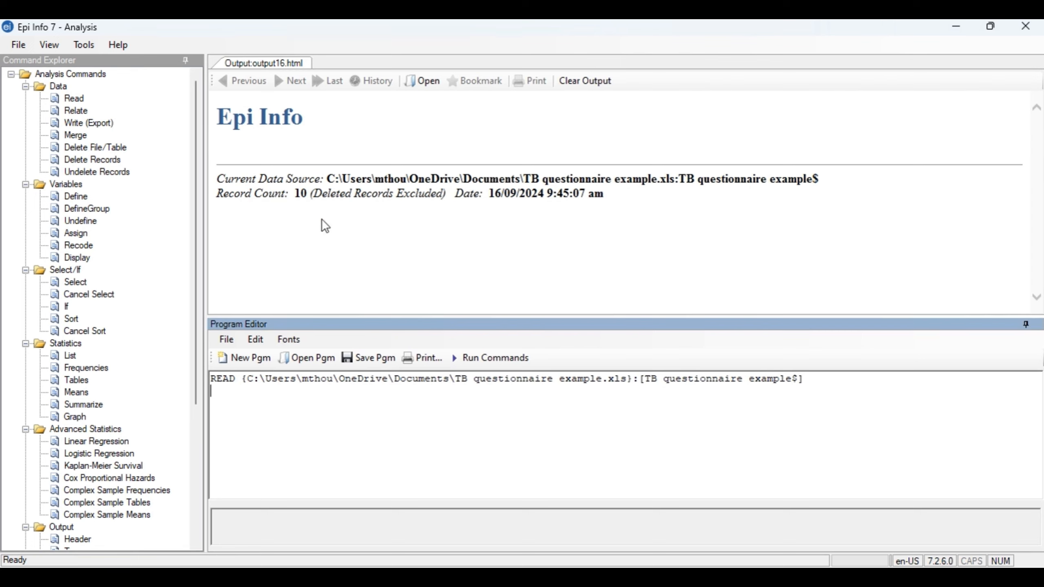
pyautogui.click(482, 198)
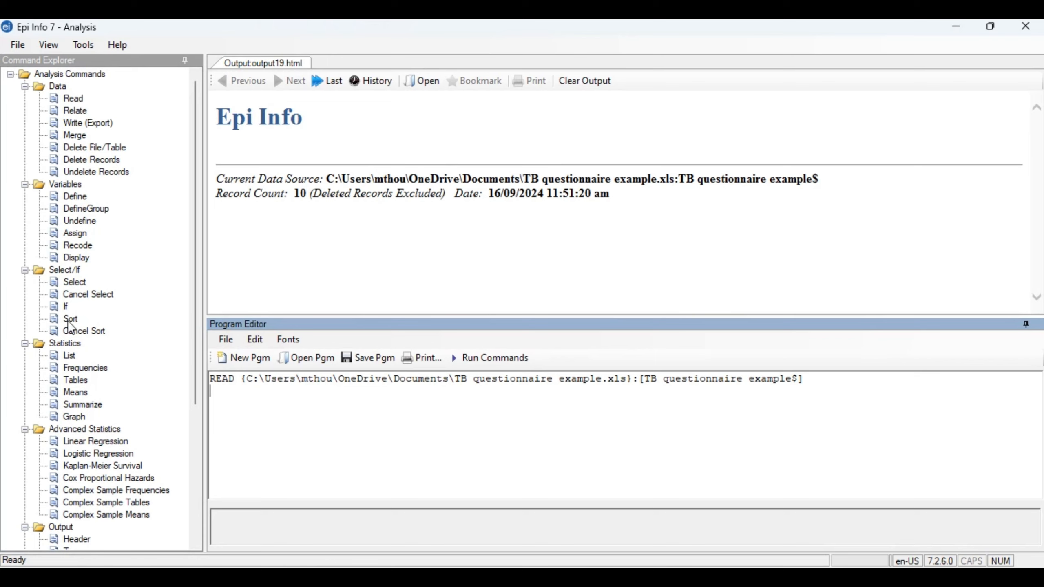
# Step: List the Age, Gender and Height_cm variables in Grid display mode, select the first record and close the line list
pyautogui.click(69, 356)
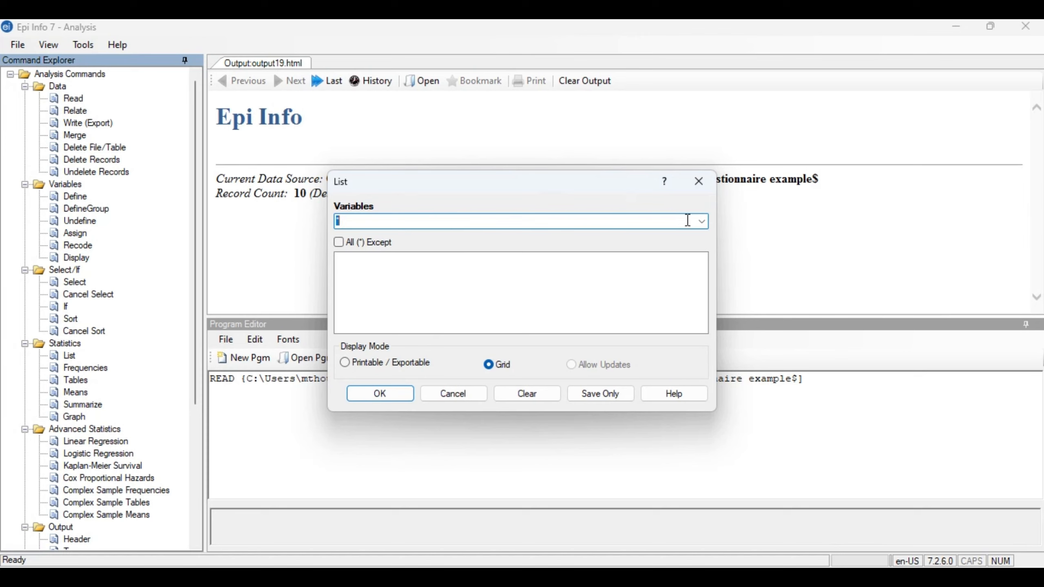
pyautogui.click(702, 221)
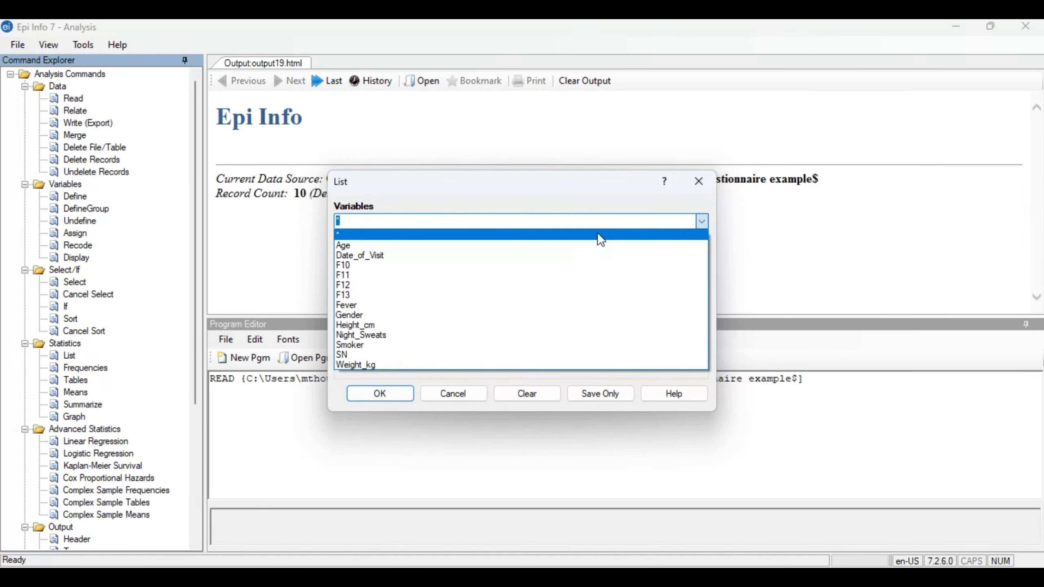
pyautogui.click(703, 222)
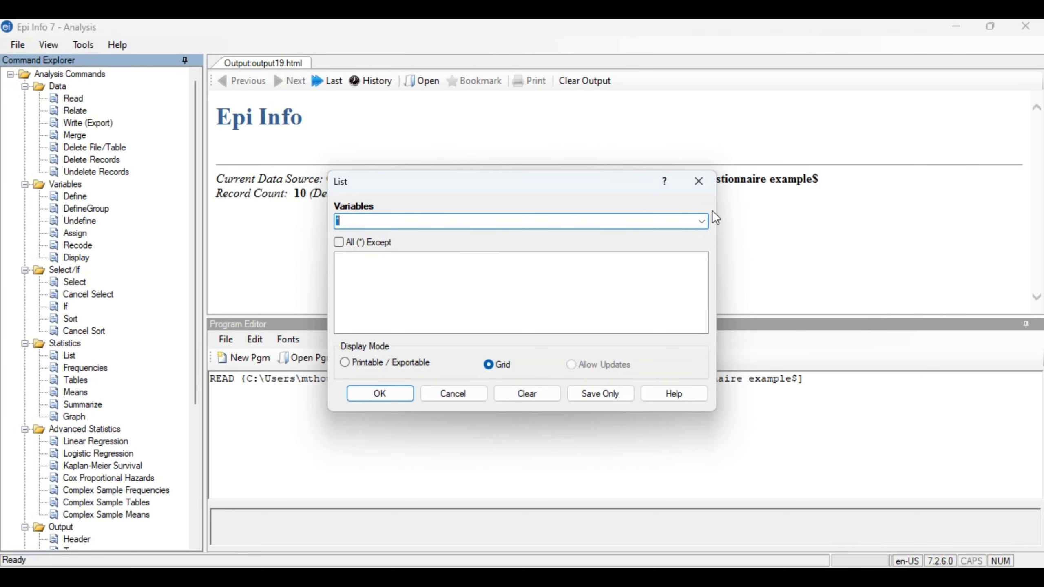
pyautogui.click(700, 222)
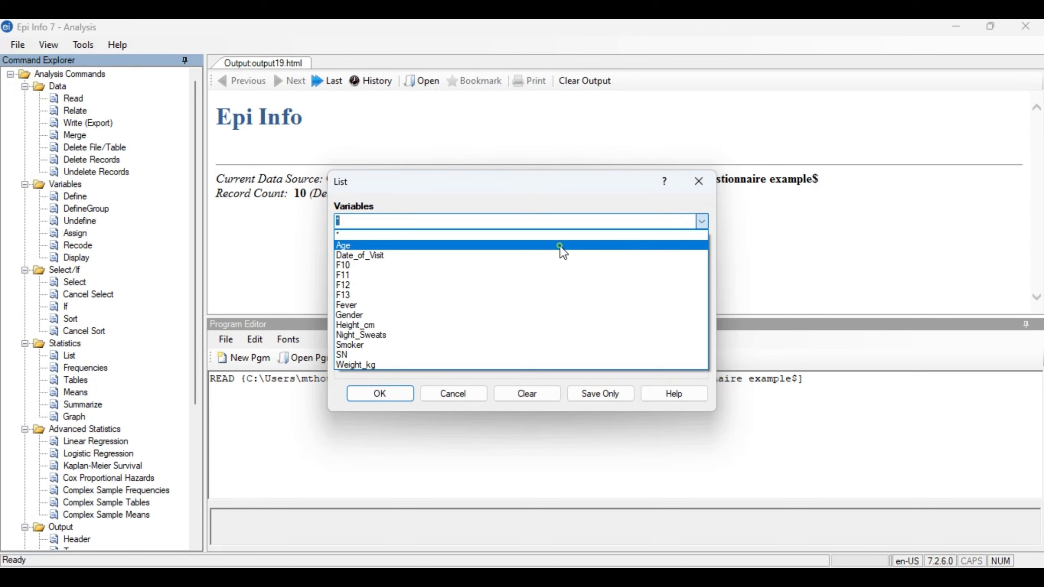
pyautogui.click(560, 245)
pyautogui.click(701, 227)
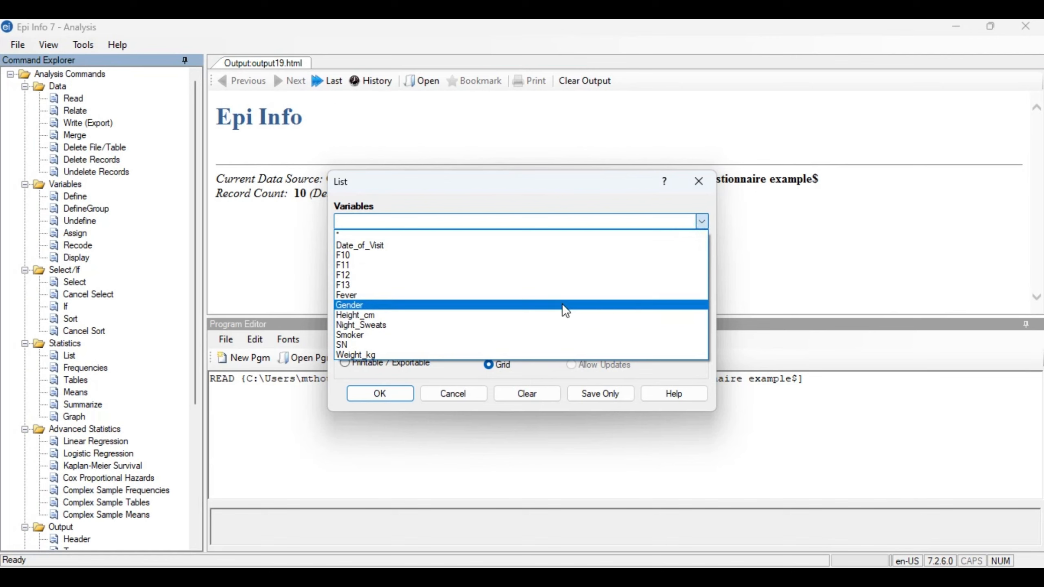
pyautogui.click(562, 305)
pyautogui.click(704, 222)
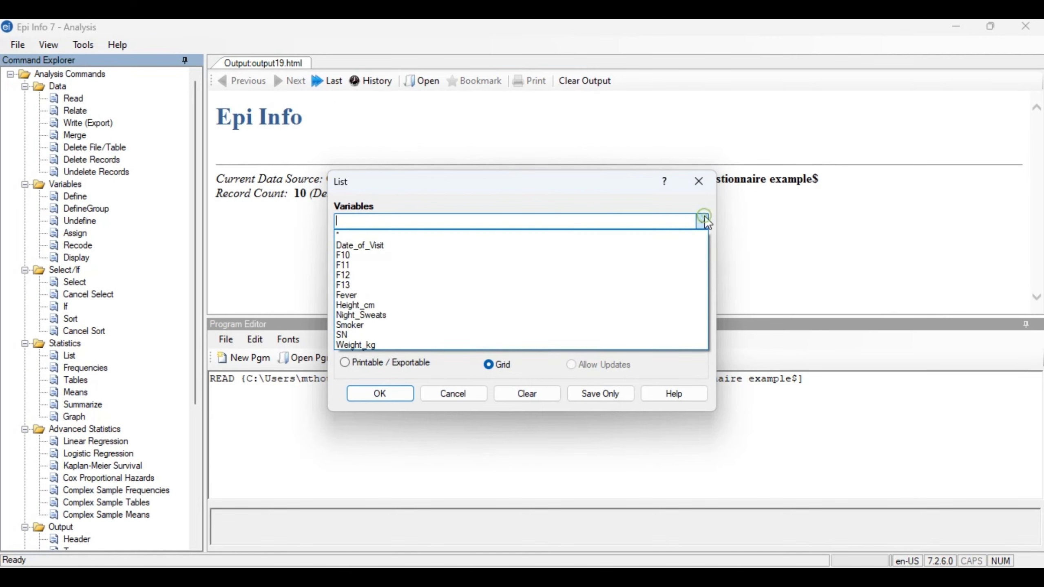
pyautogui.click(597, 305)
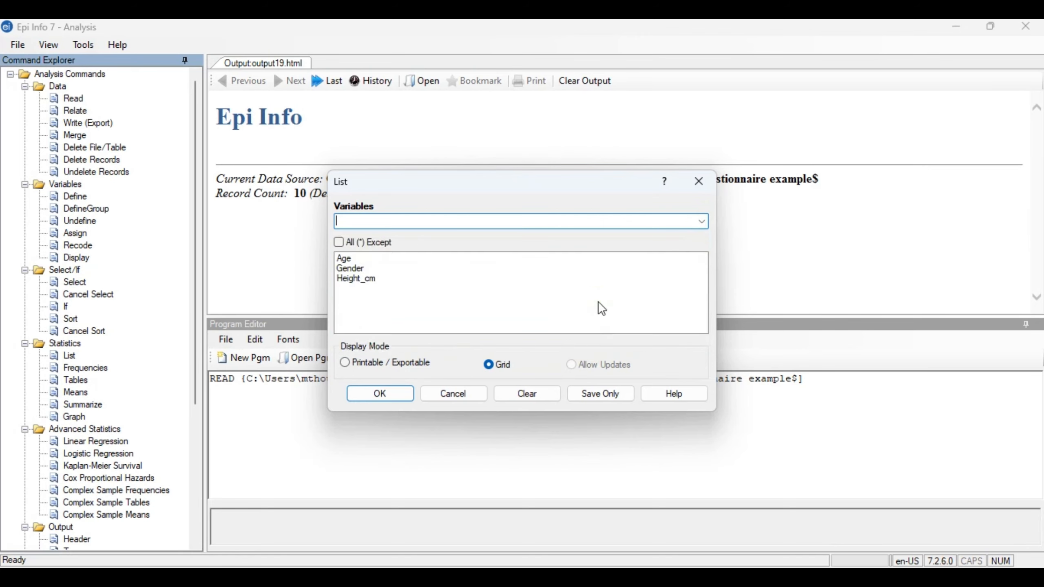
pyautogui.click(380, 393)
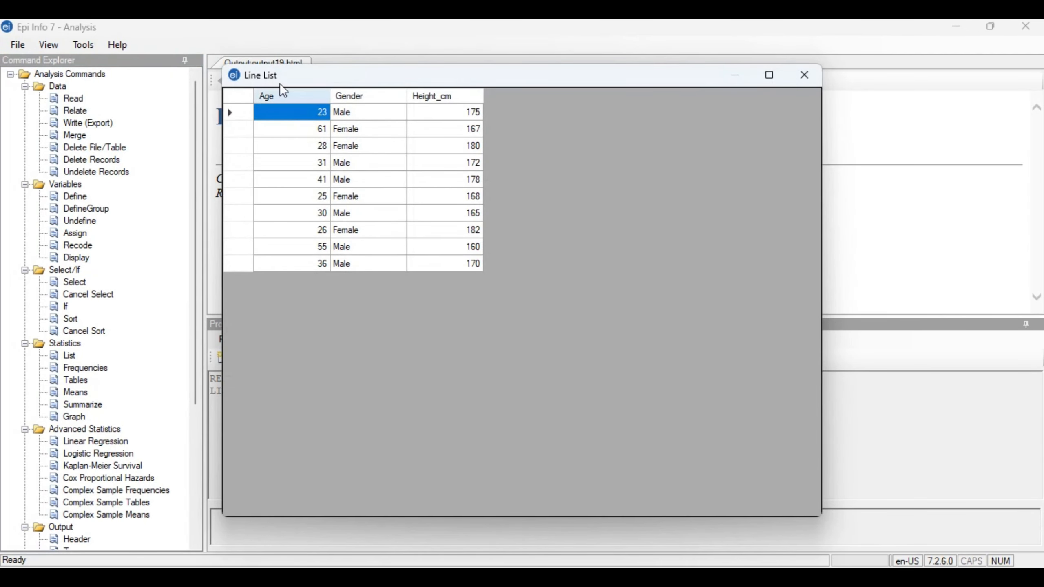
pyautogui.click(231, 109)
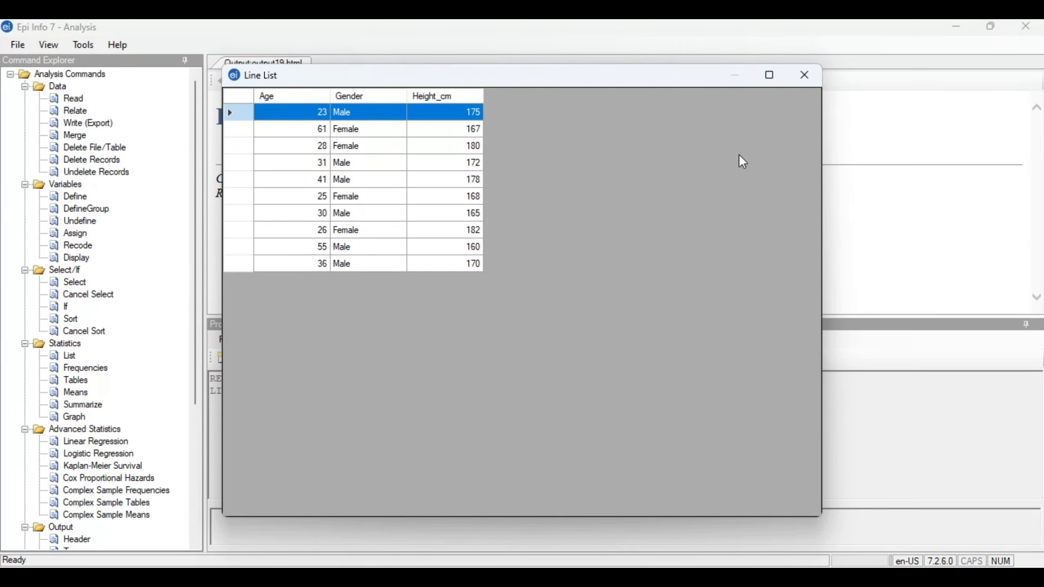
pyautogui.click(803, 77)
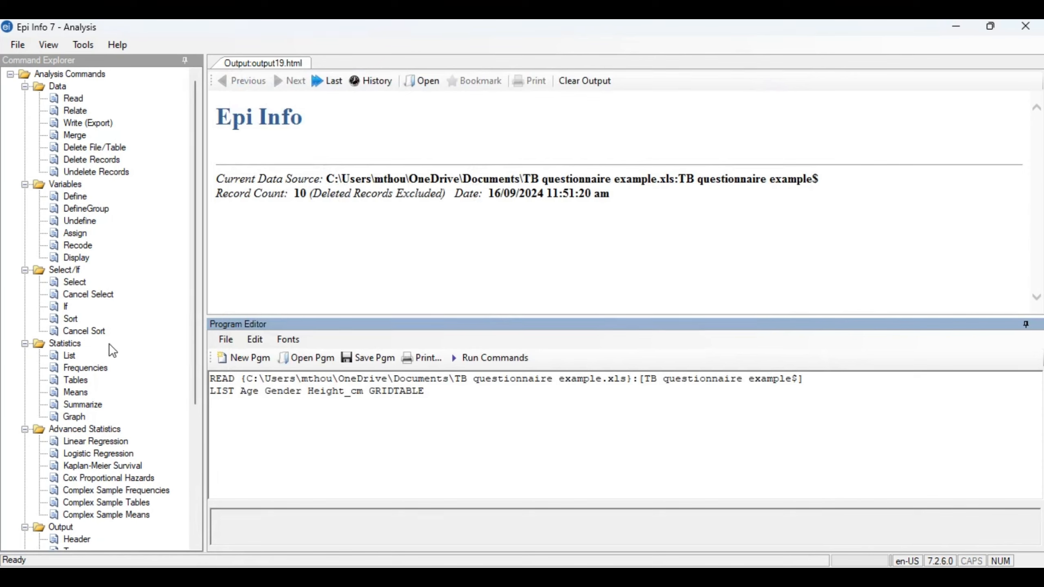
# Step: List all variables (*) with All (*) Except ticked in Grid display mode, view the remaining columns and close the line list
pyautogui.click(77, 353)
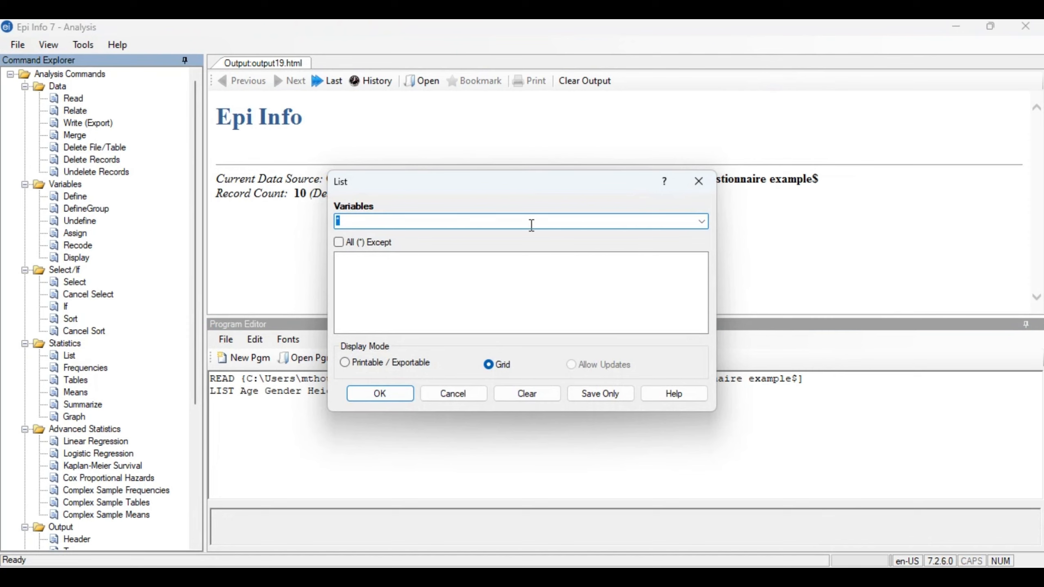
pyautogui.click(338, 241)
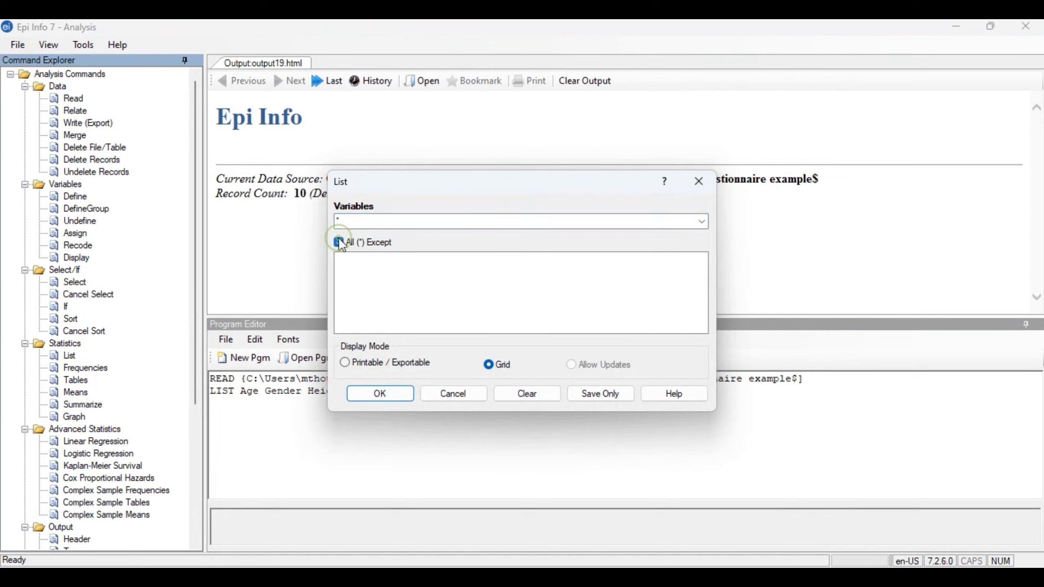
pyautogui.click(386, 395)
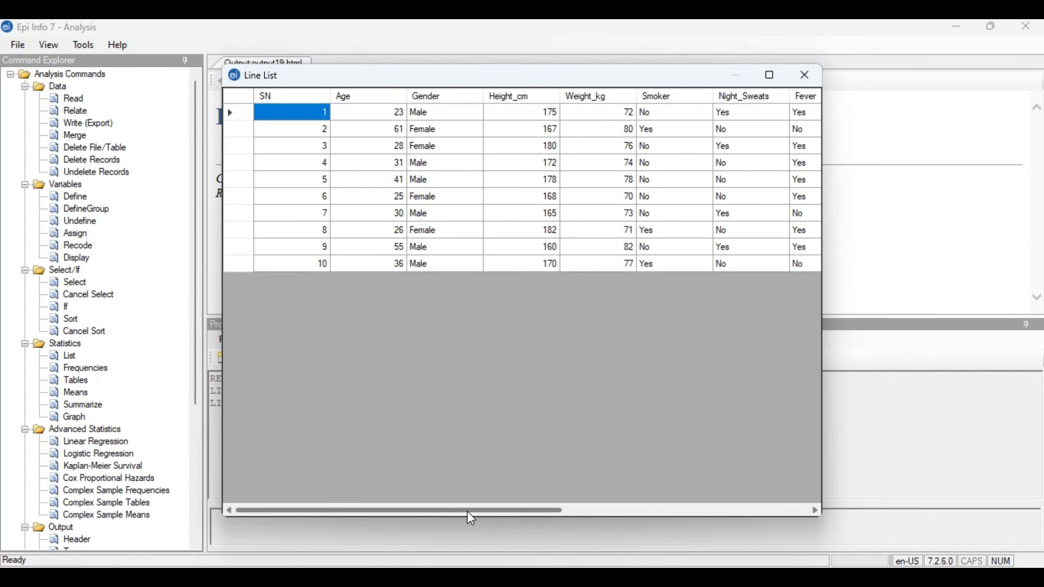
pyautogui.moveTo(466, 510); pyautogui.dragTo(722, 488)
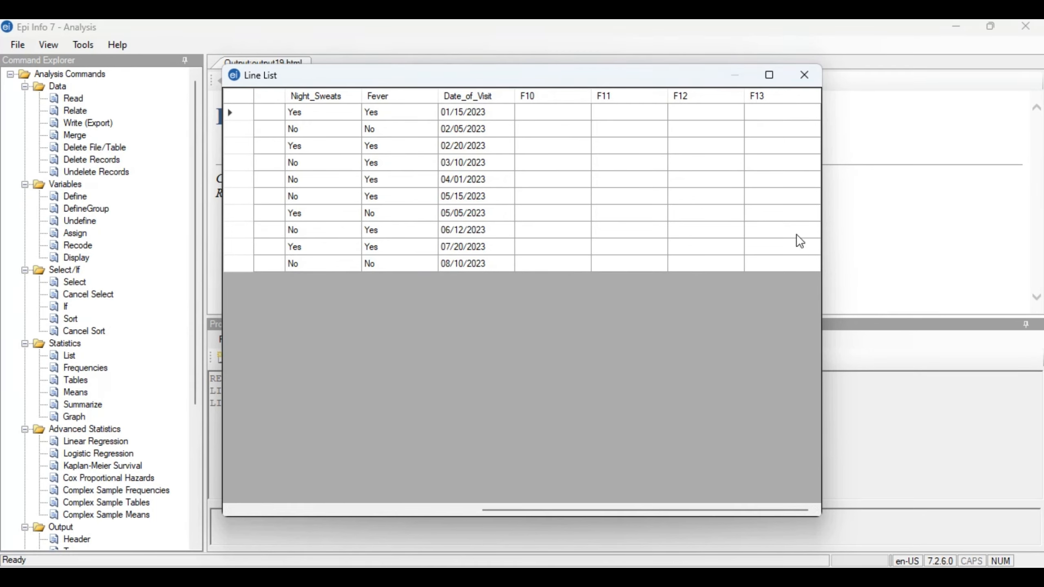
pyautogui.click(805, 75)
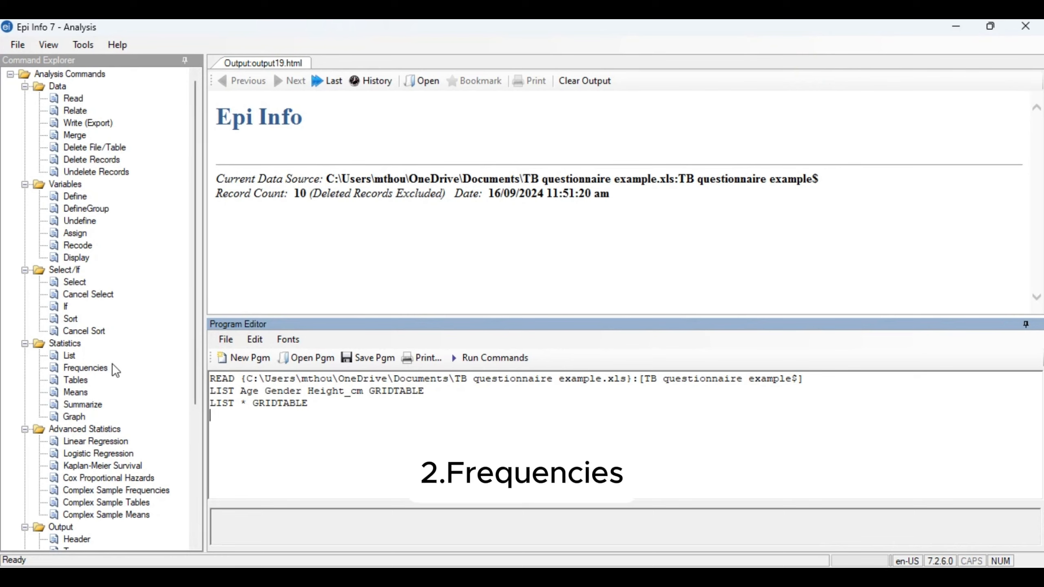
# Step: Run a Frequencies analysis of the Gender variable
pyautogui.doubleClick(89, 367)
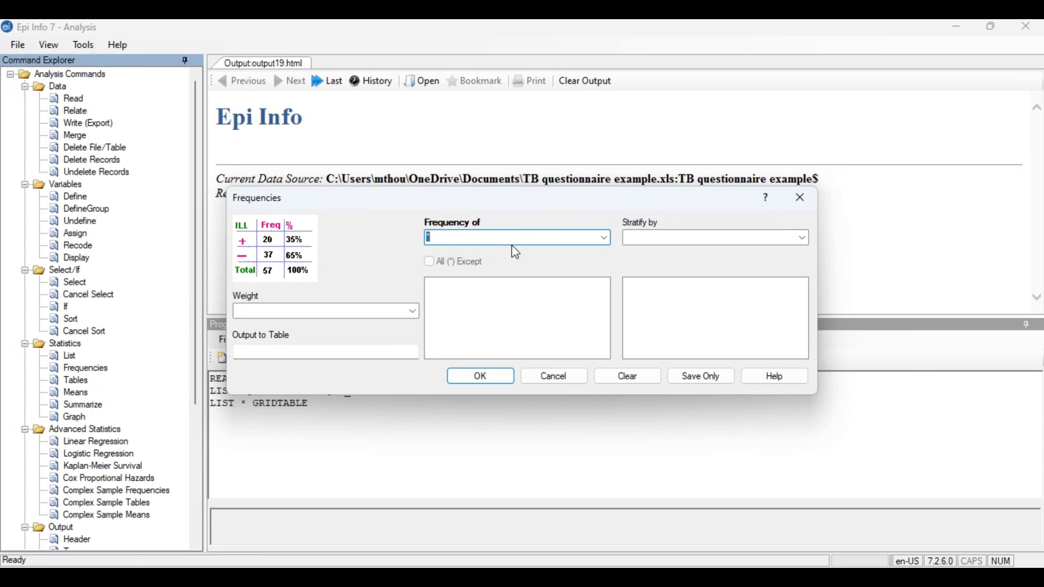
pyautogui.click(604, 238)
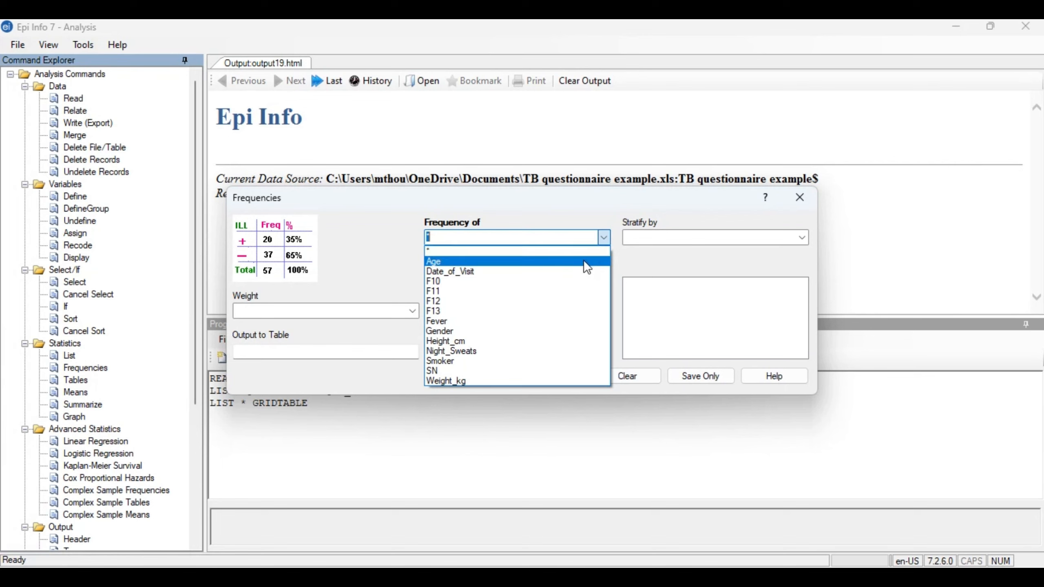
pyautogui.click(567, 331)
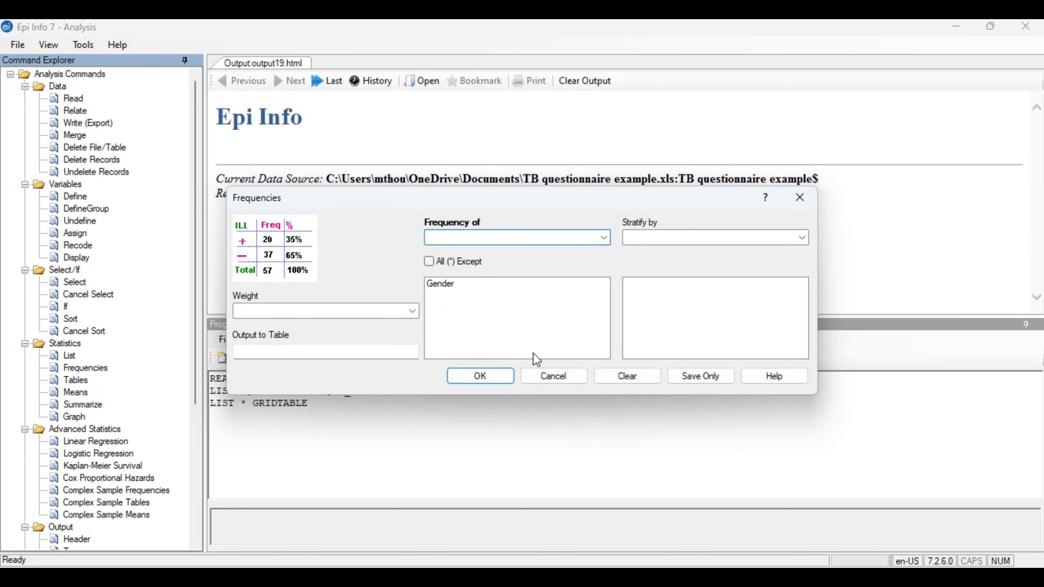
pyautogui.click(480, 376)
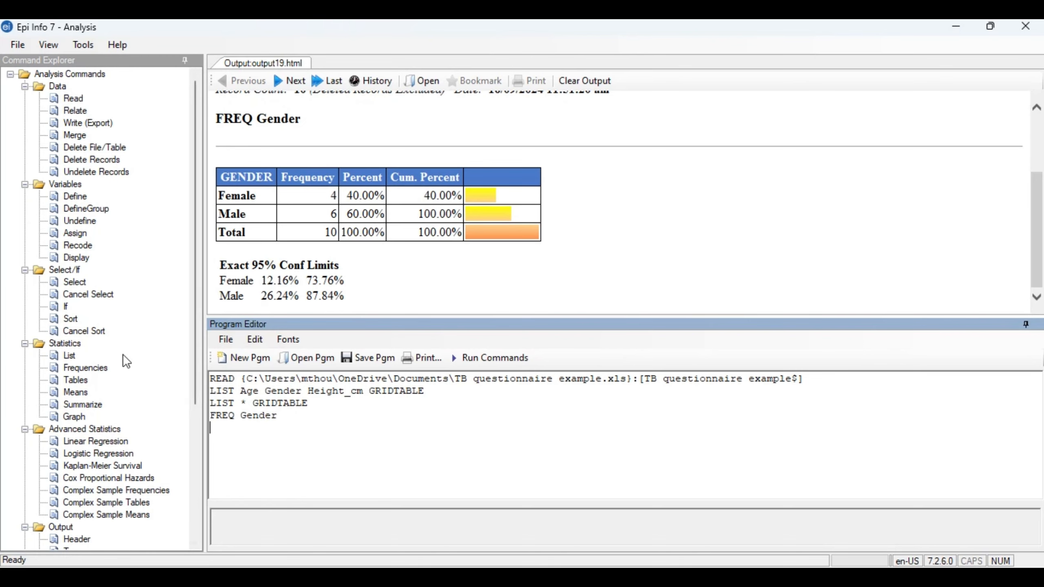
# Step: Run Frequencies of Gender stratified by Smoker and view the output for both smoker groups
pyautogui.click(104, 372)
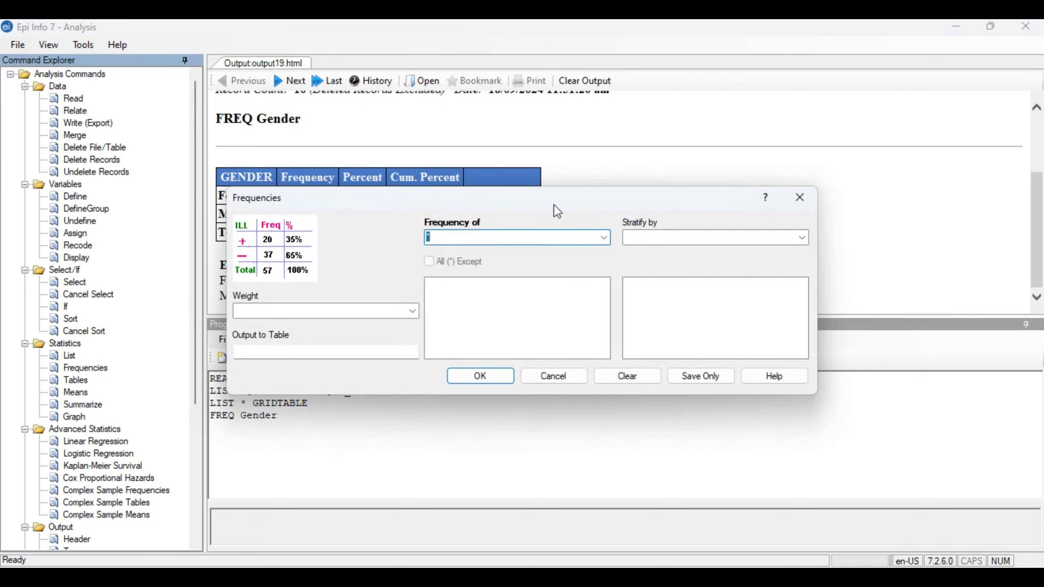
pyautogui.click(603, 241)
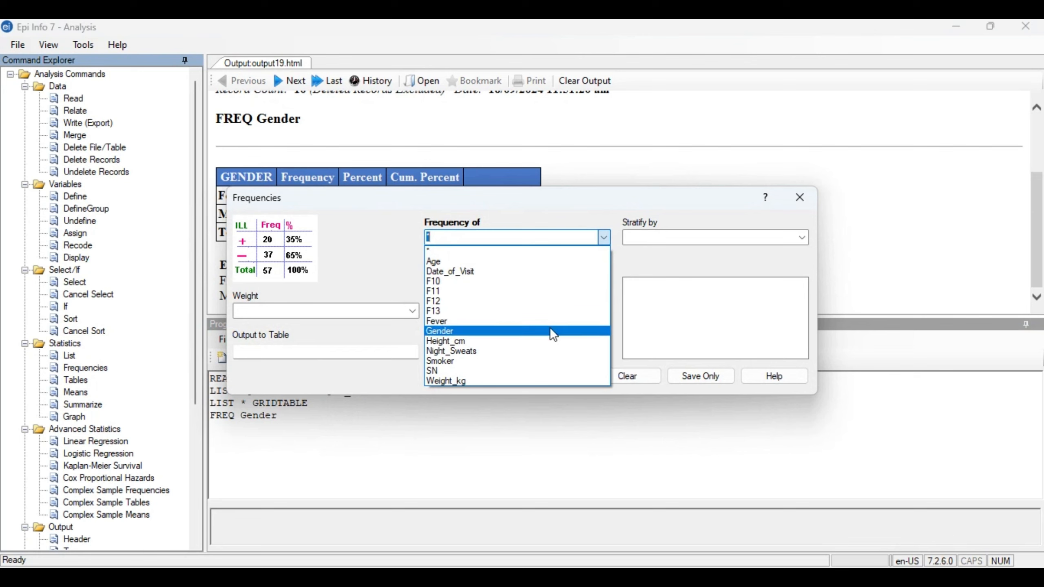
pyautogui.click(550, 332)
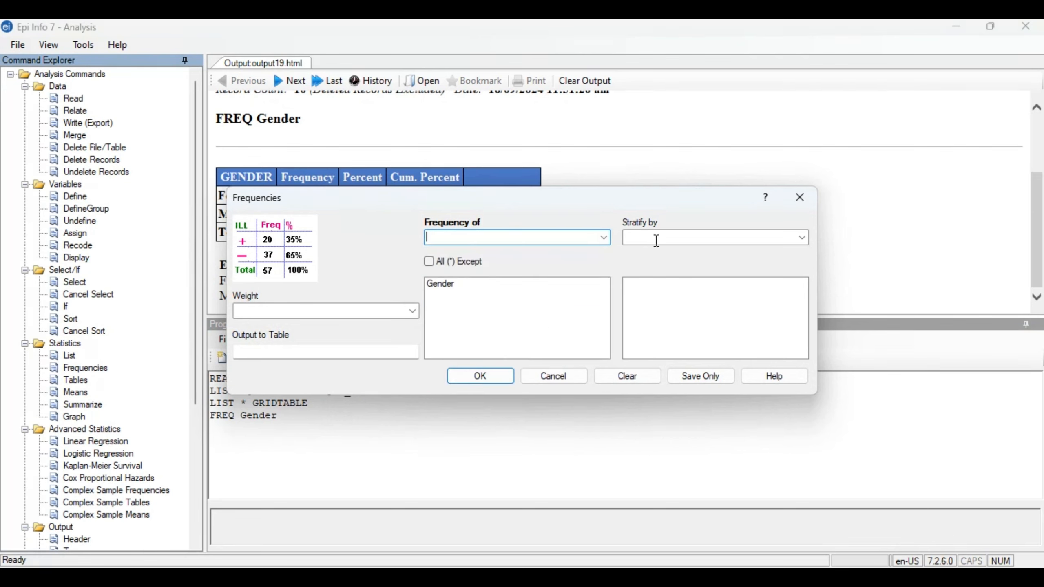
pyautogui.click(800, 238)
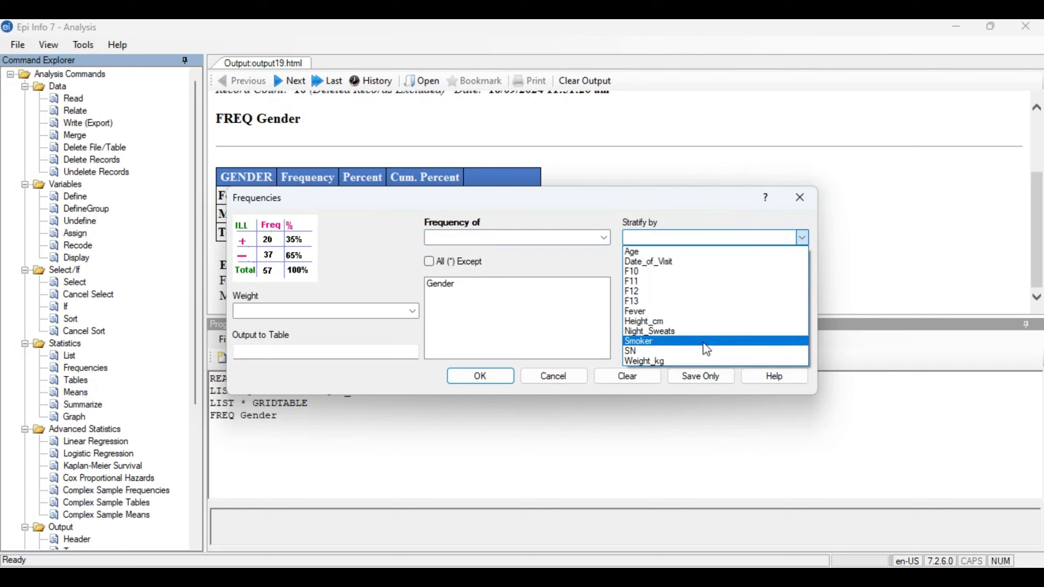
pyautogui.click(703, 342)
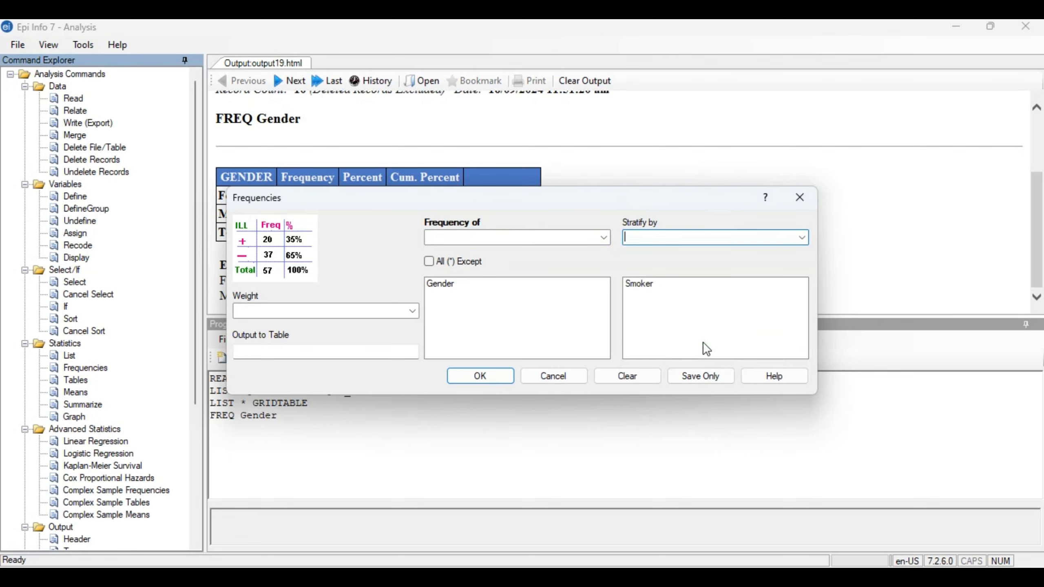
pyautogui.click(479, 376)
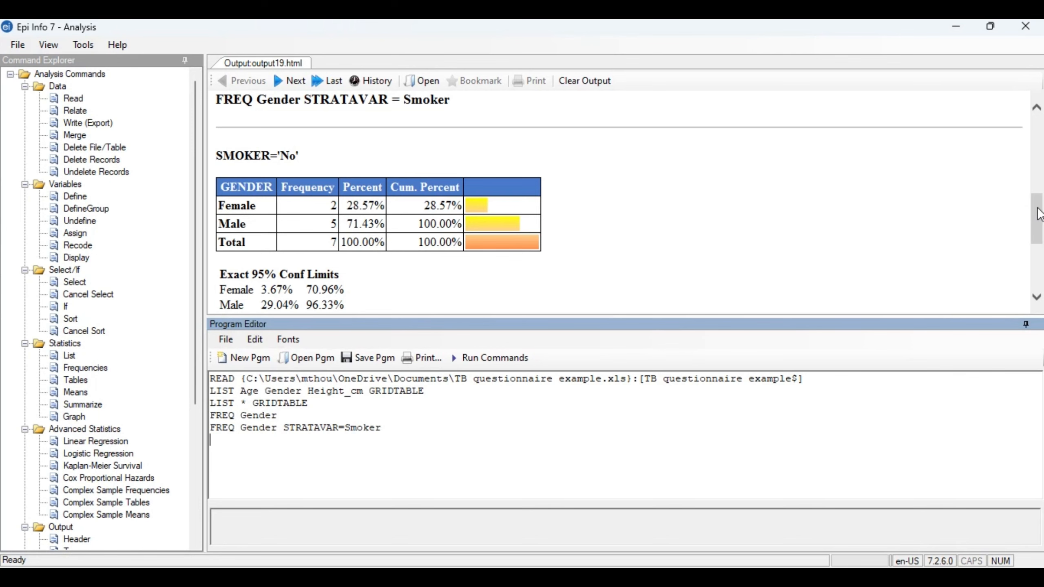
pyautogui.moveTo(1038, 214); pyautogui.dragTo(1038, 260)
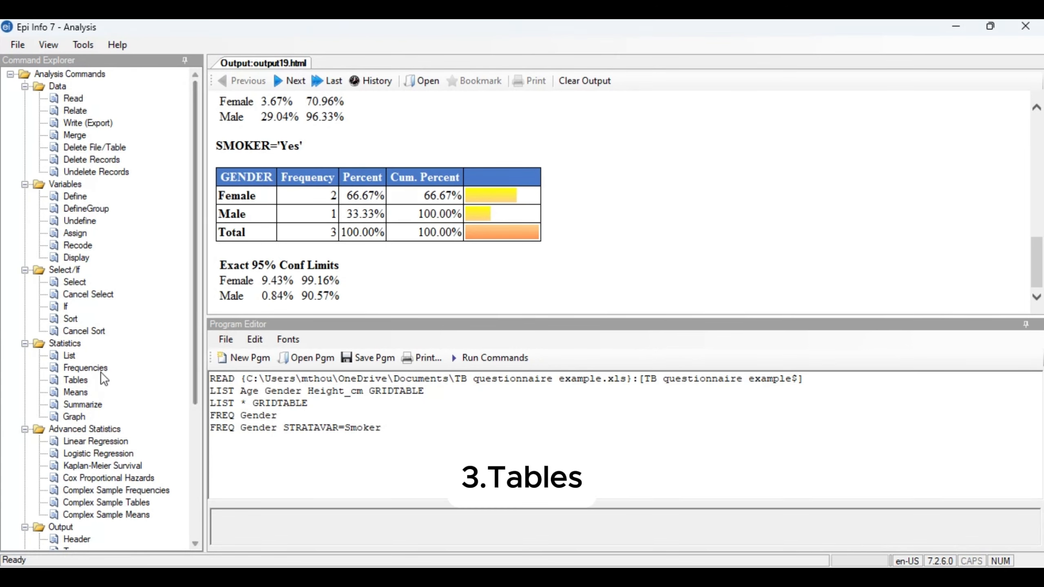
# Step: Create a Tables cross-tabulation with Gender as exposure variable and Smoker as outcome variable, and examine its row and column percentages
pyautogui.click(74, 380)
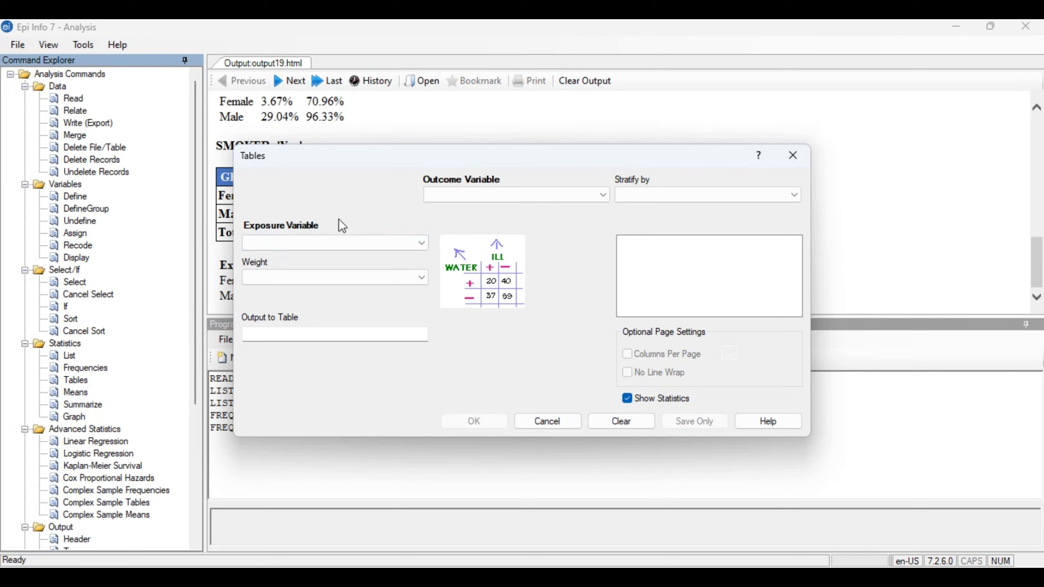
pyautogui.click(421, 244)
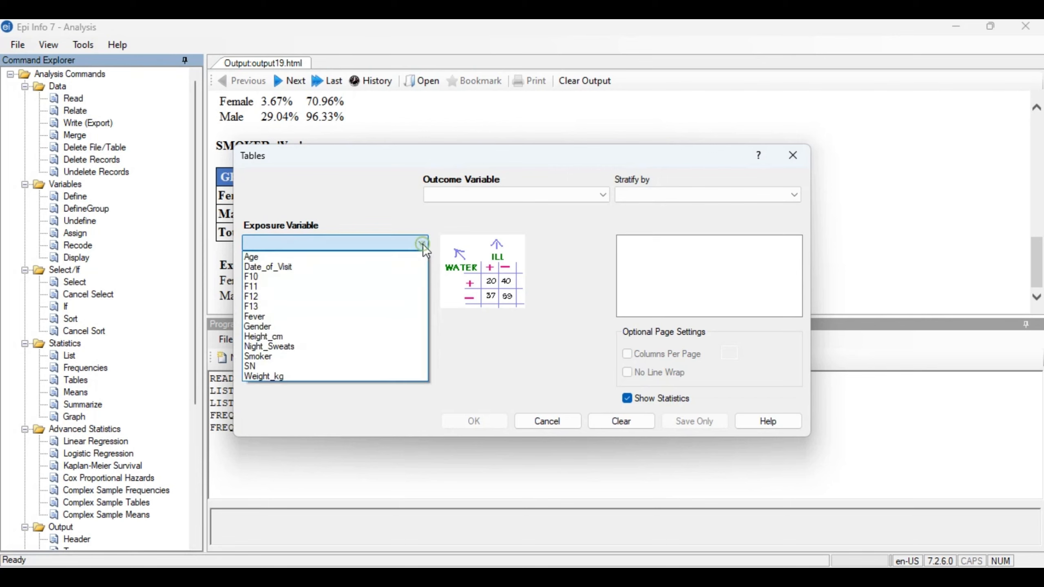
pyautogui.click(387, 330)
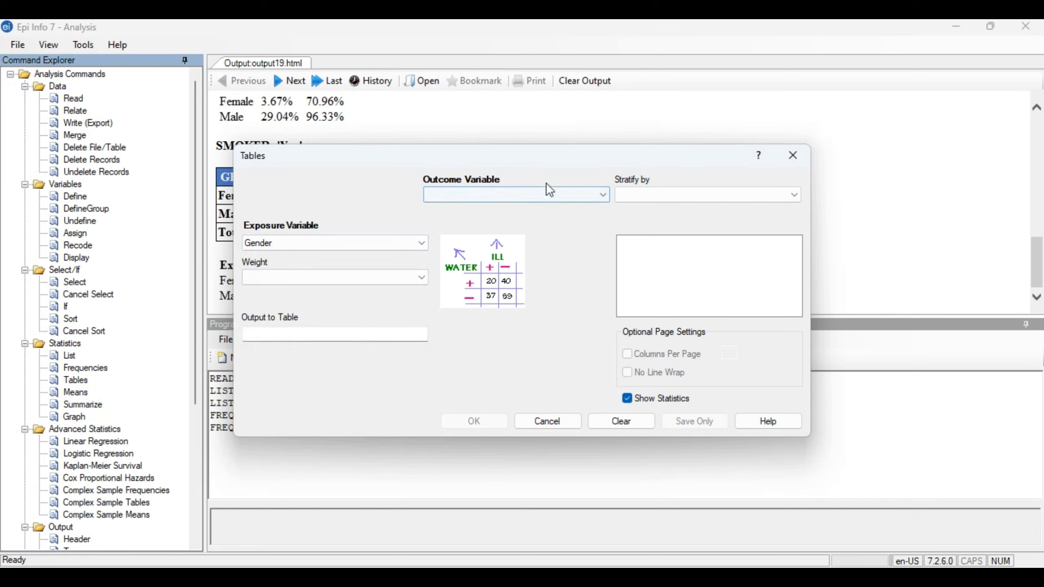
pyautogui.click(601, 194)
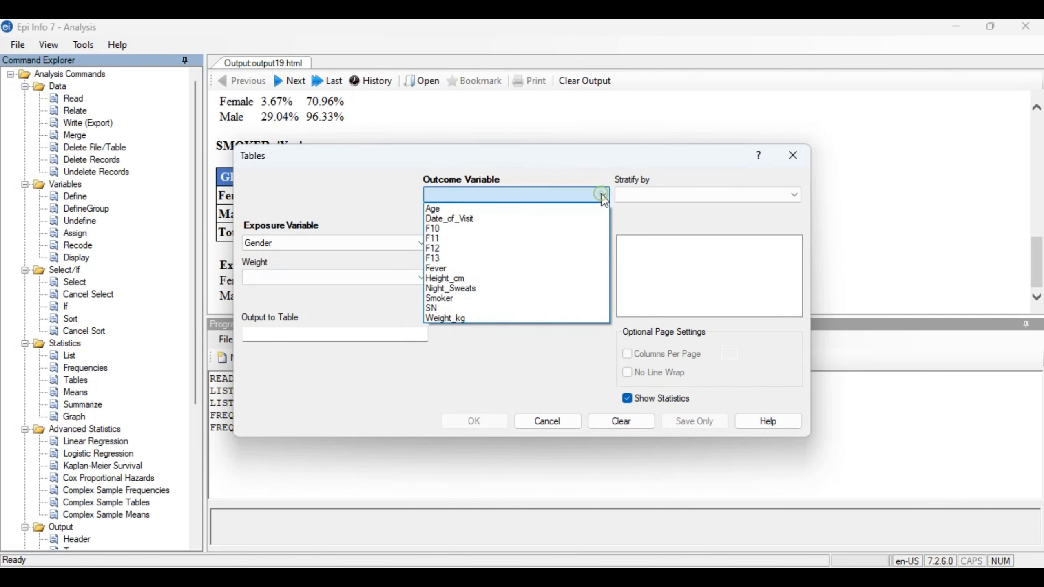
pyautogui.click(524, 302)
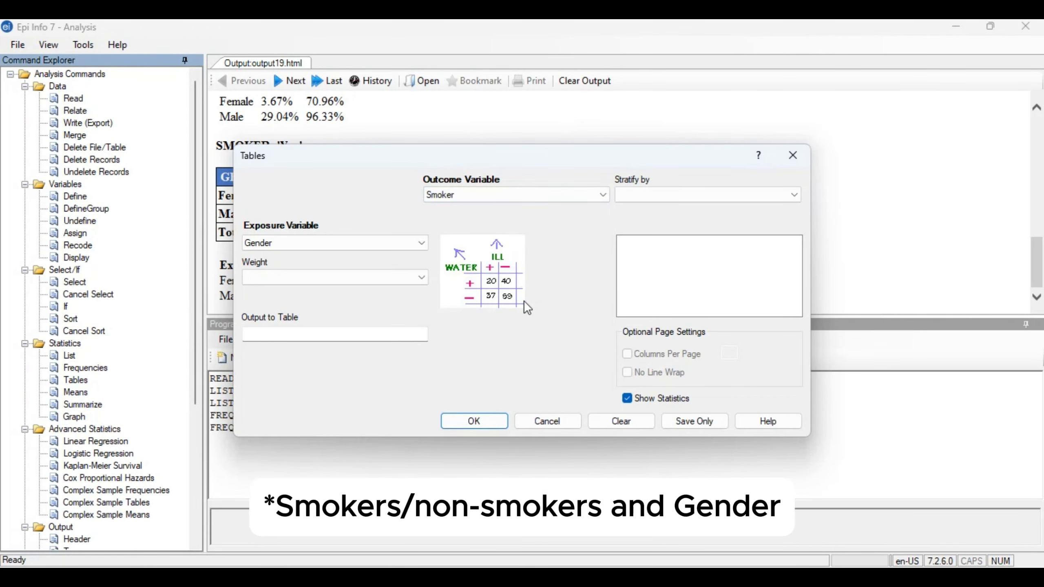
pyautogui.click(469, 422)
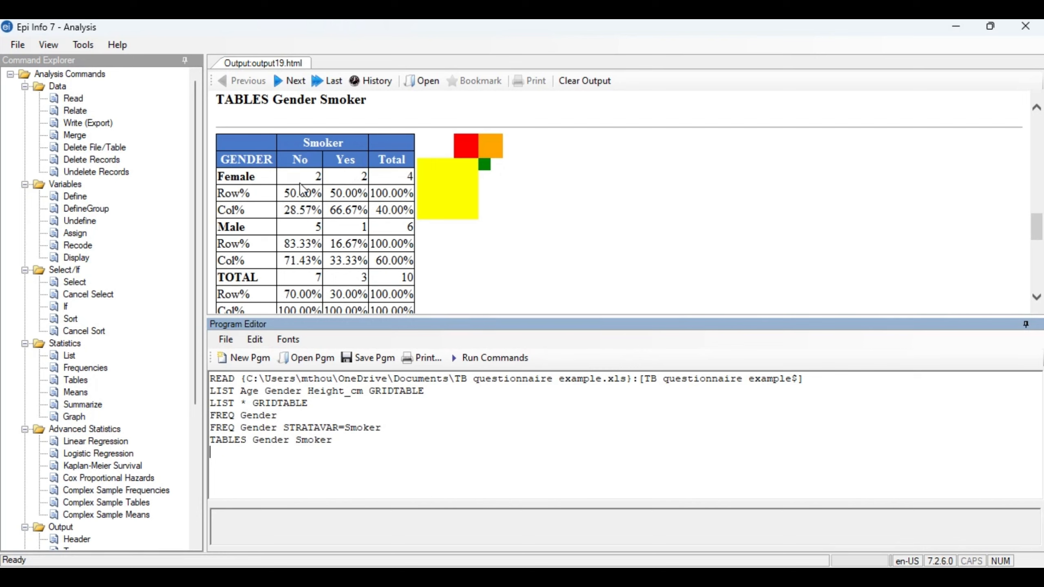
pyautogui.click(351, 191)
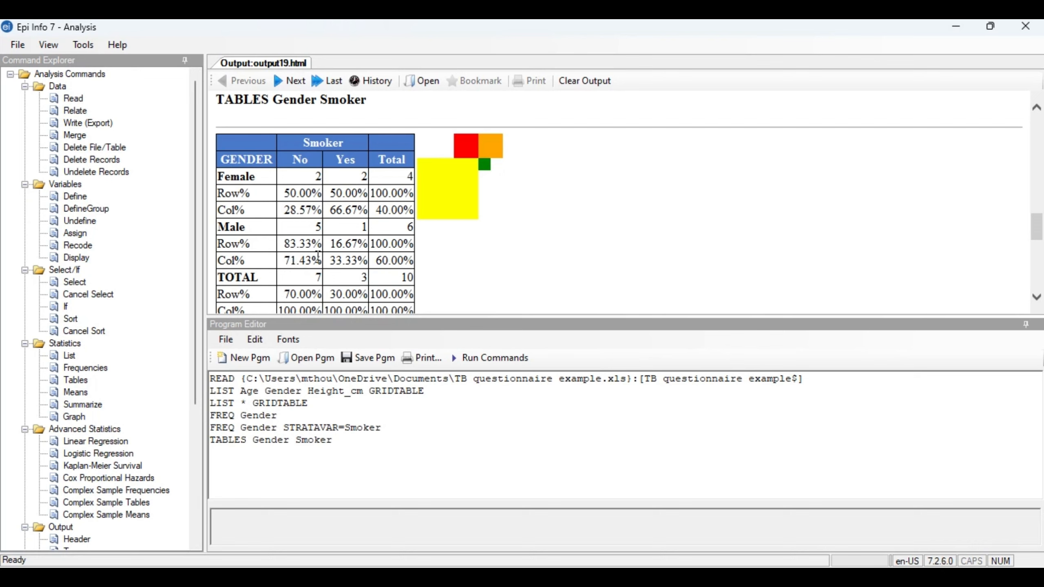
pyautogui.moveTo(312, 248); pyautogui.dragTo(484, 273)
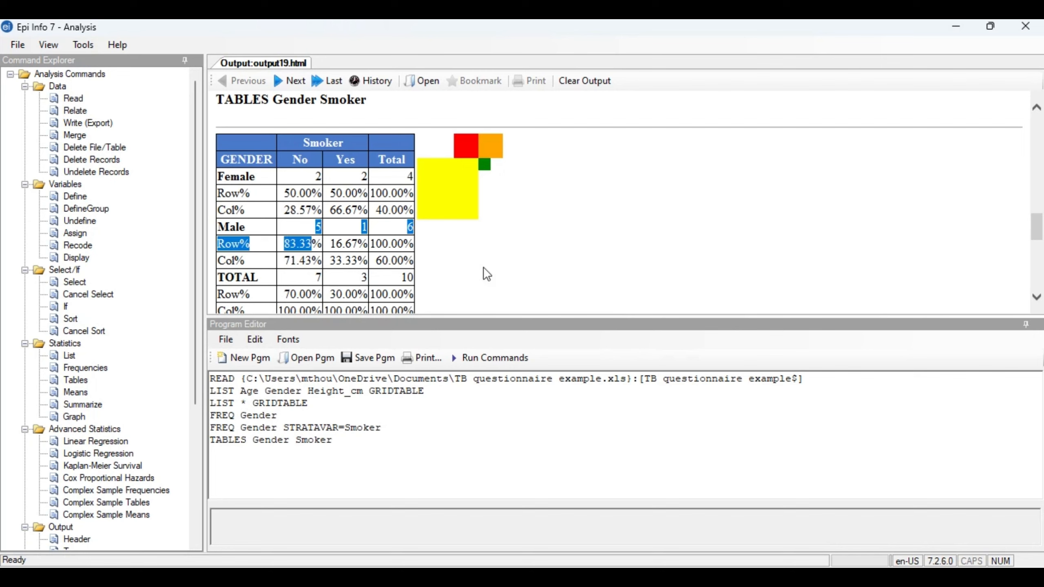
pyautogui.click(484, 273)
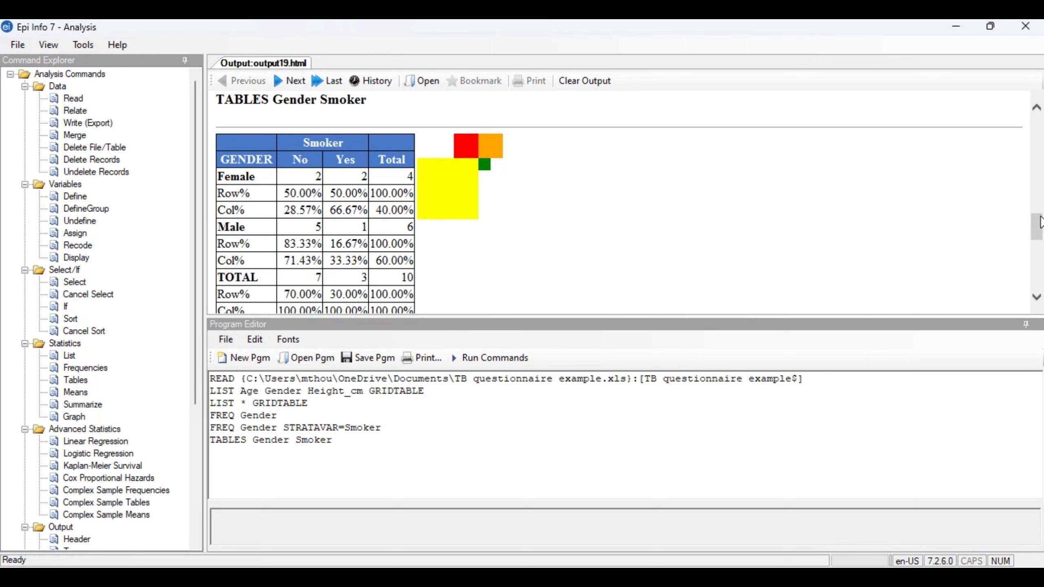
# Step: Examine the odds-based and risk-based parameters and the statistical tests below the Gender by Smoker table
pyautogui.moveTo(1040, 222); pyautogui.dragTo(1039, 251)
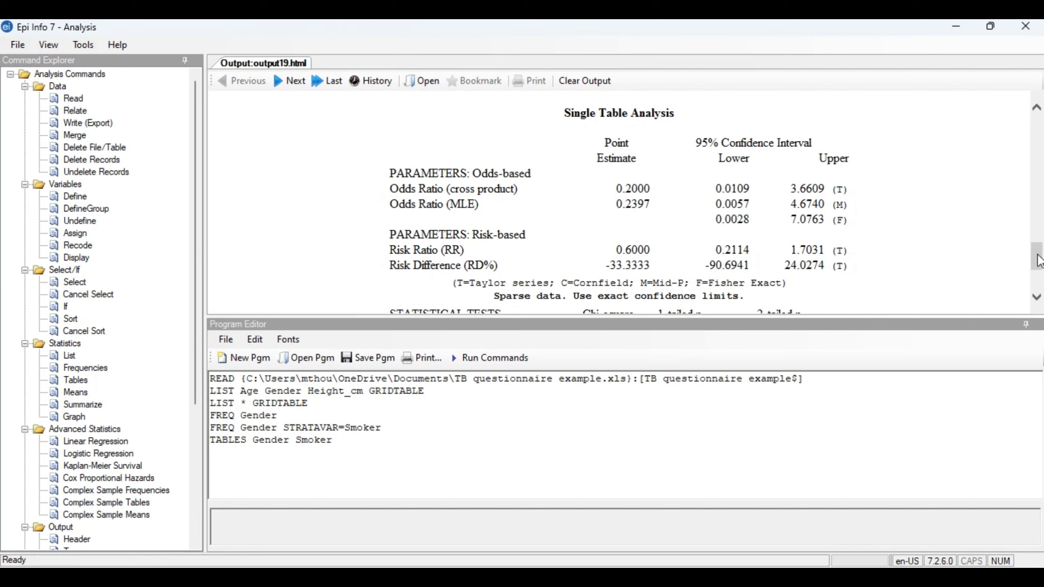
pyautogui.moveTo(1039, 260); pyautogui.dragTo(1039, 282)
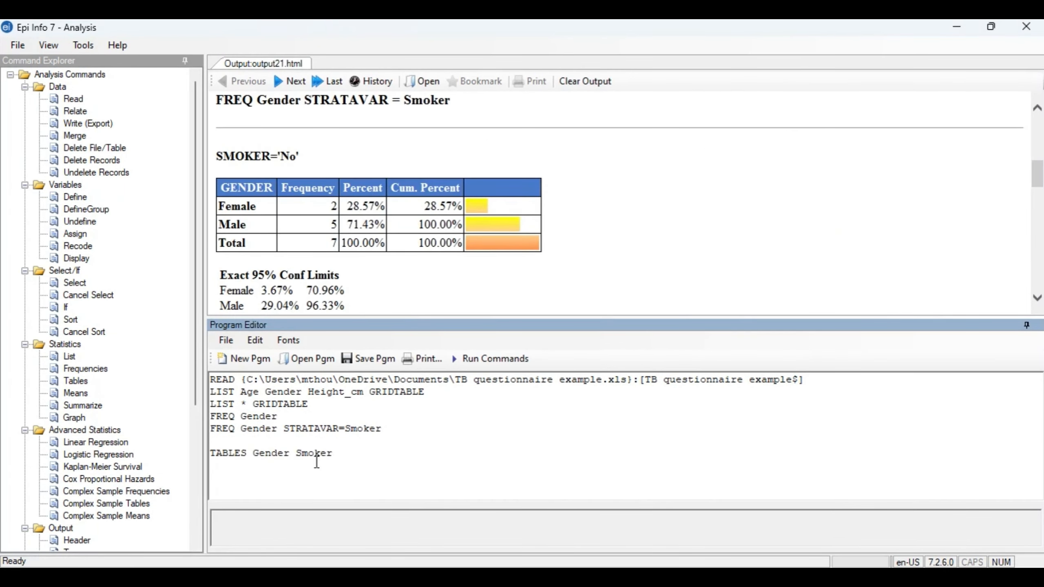
# Step: Create a Tables cross-tabulation with Smoker as exposure variable and Fever as outcome variable
pyautogui.doubleClick(71, 382)
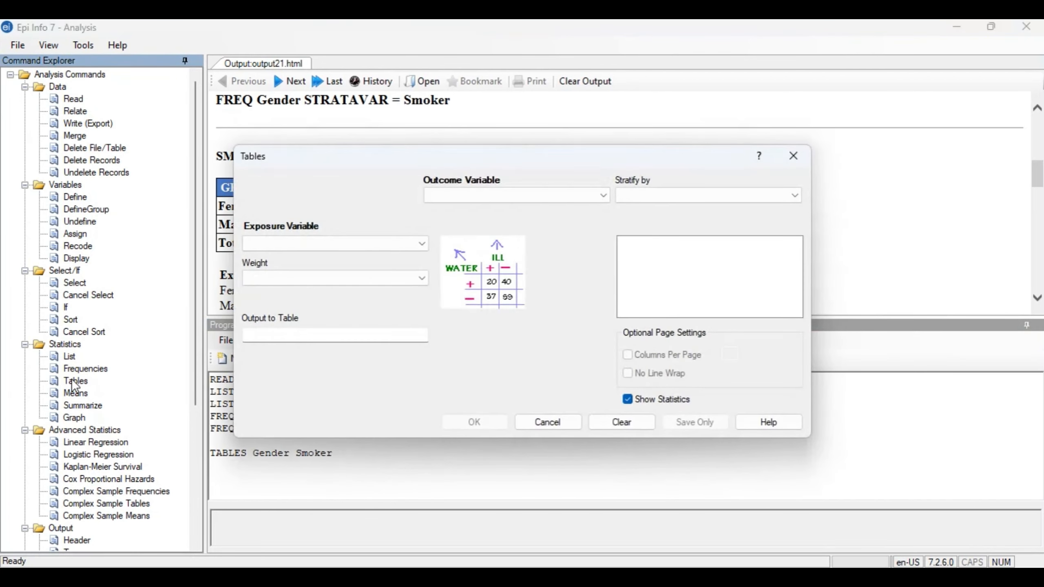
pyautogui.click(413, 245)
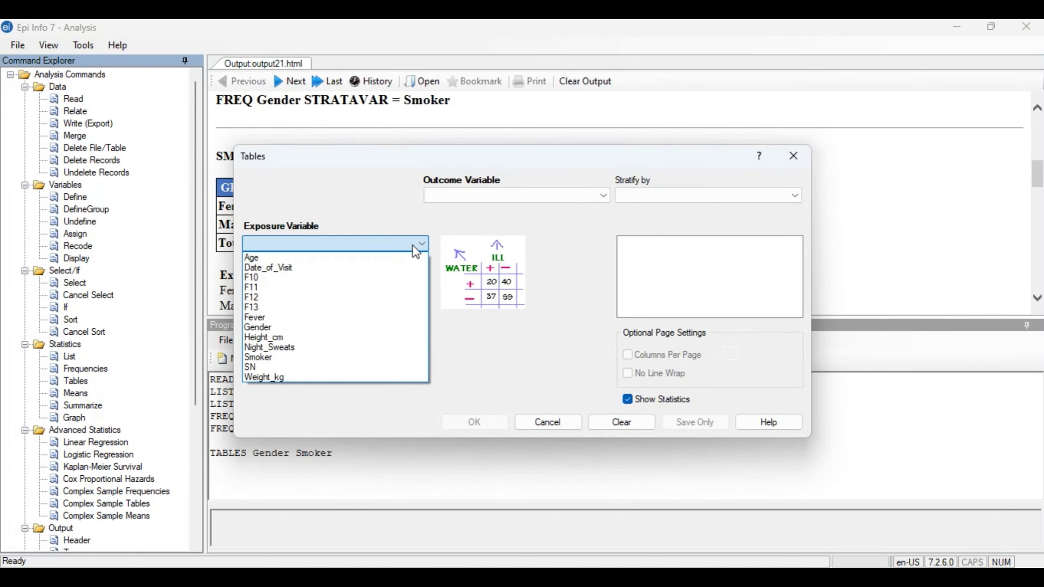
pyautogui.click(354, 328)
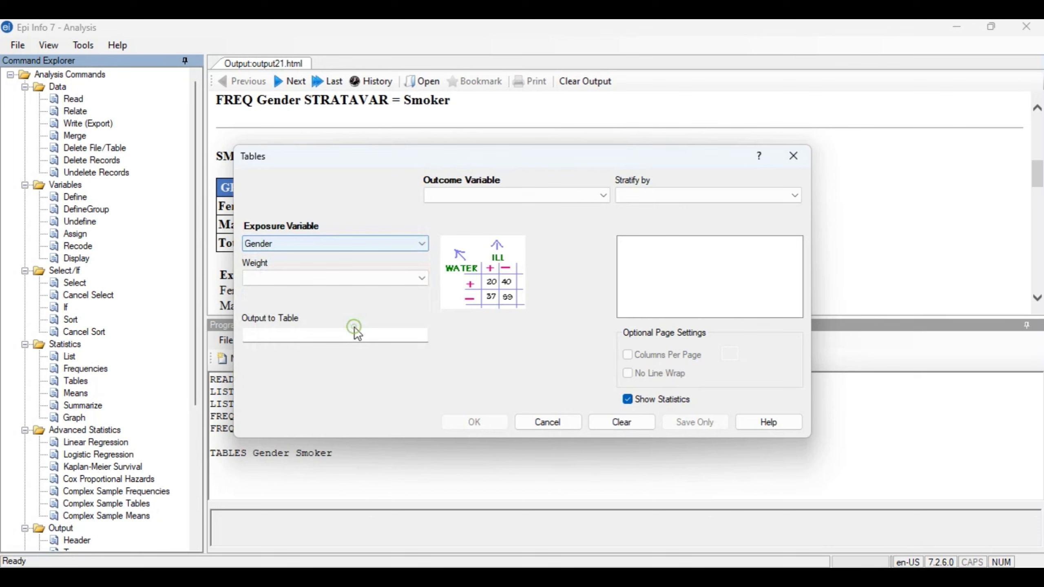
pyautogui.click(422, 245)
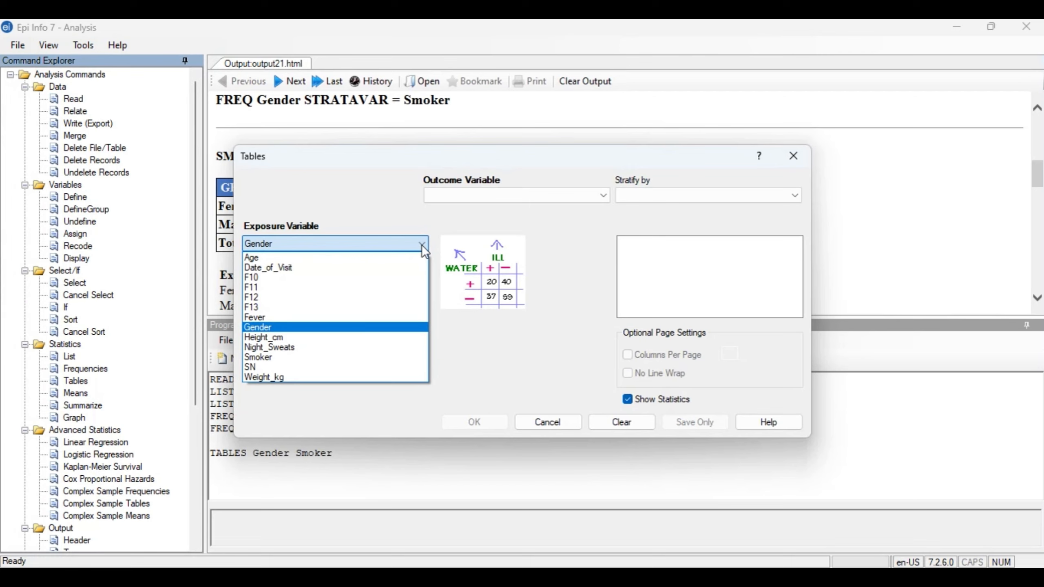
pyautogui.click(368, 357)
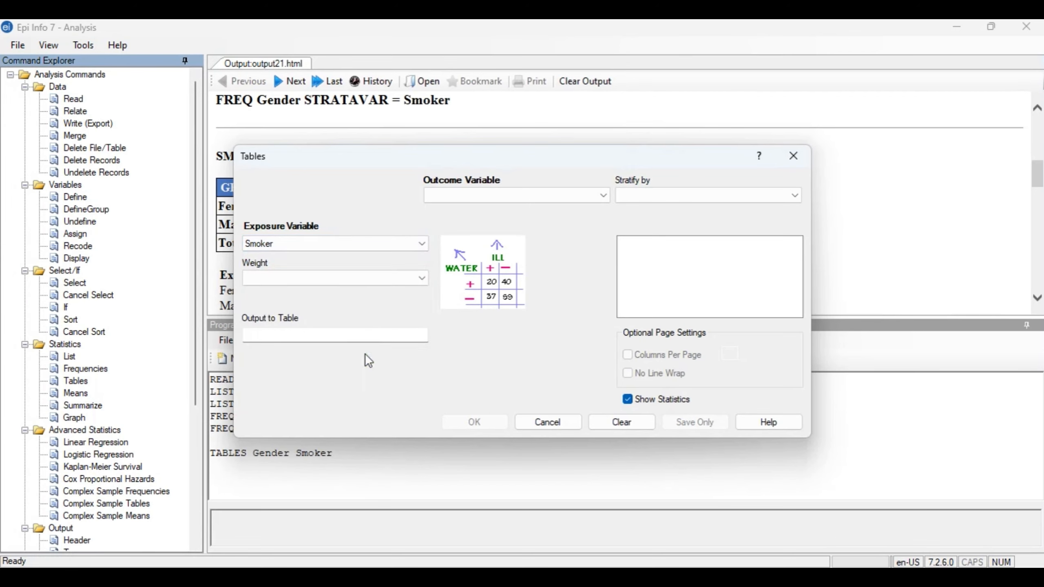
pyautogui.click(586, 197)
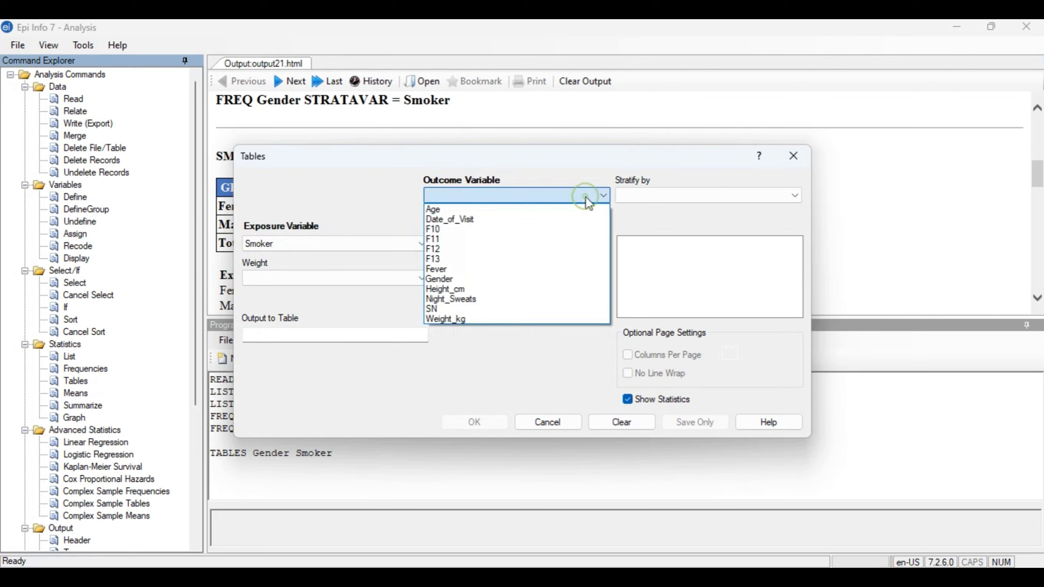
pyautogui.click(563, 269)
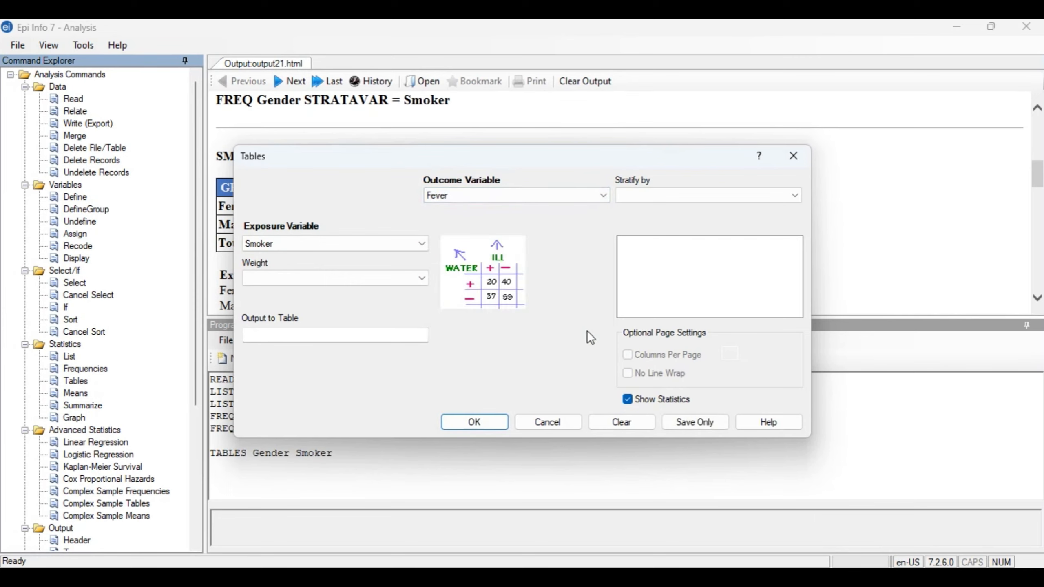
pyautogui.click(474, 423)
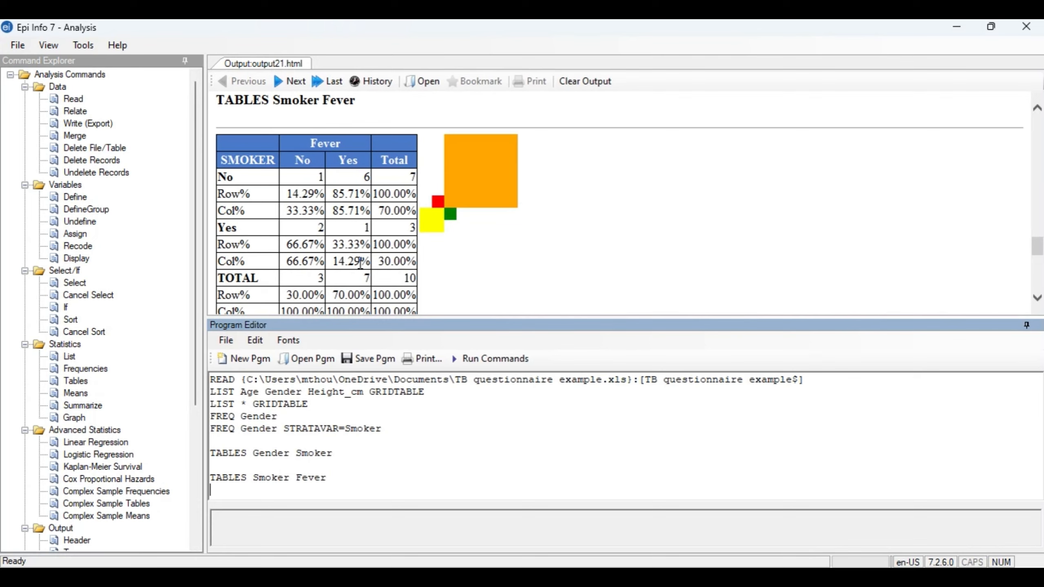
# Step: Run a Means analysis of the Age variable without cross-tabulation or stratification
pyautogui.click(82, 393)
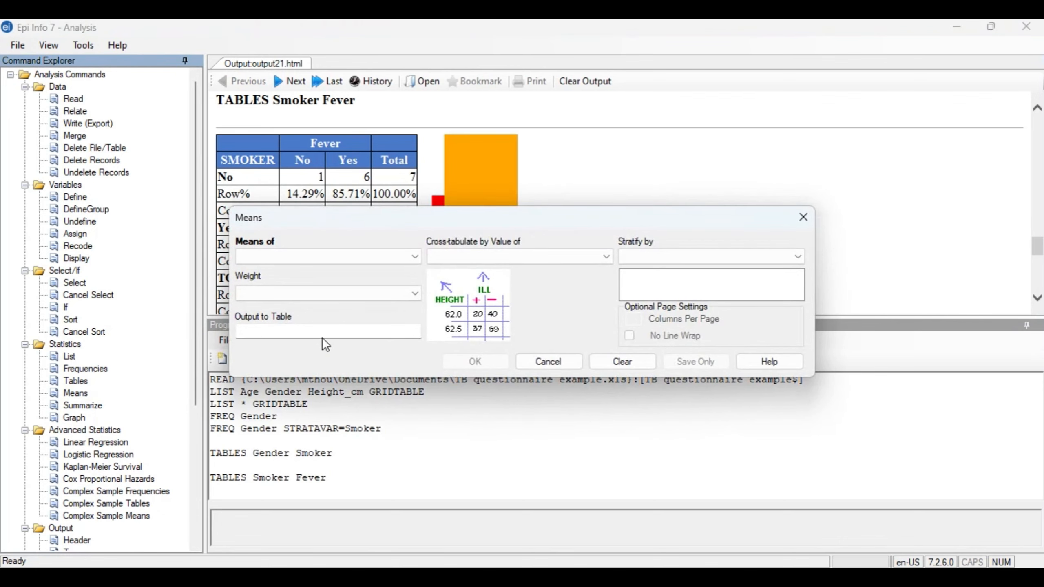
pyautogui.click(417, 256)
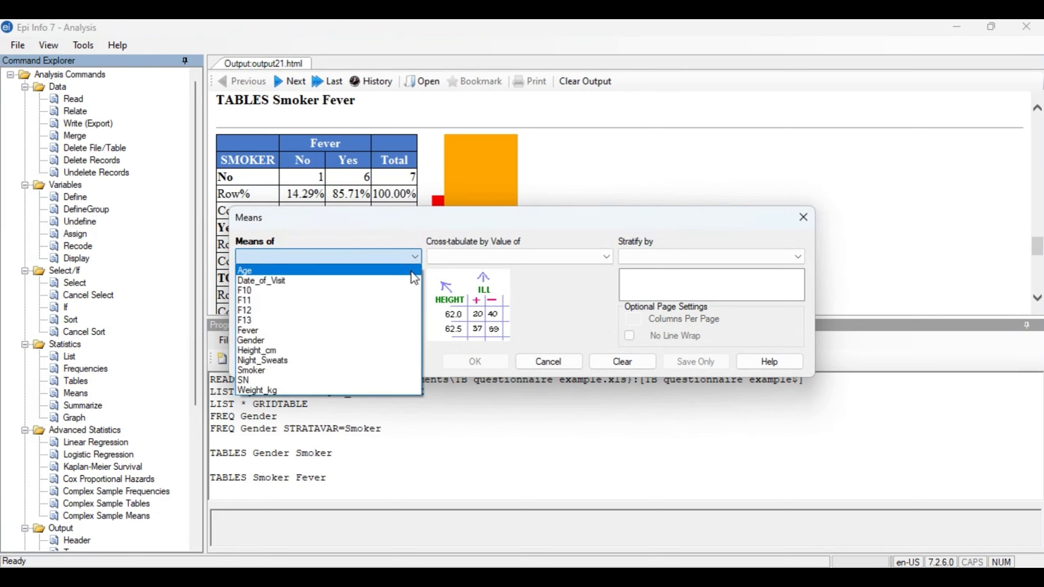
pyautogui.click(411, 272)
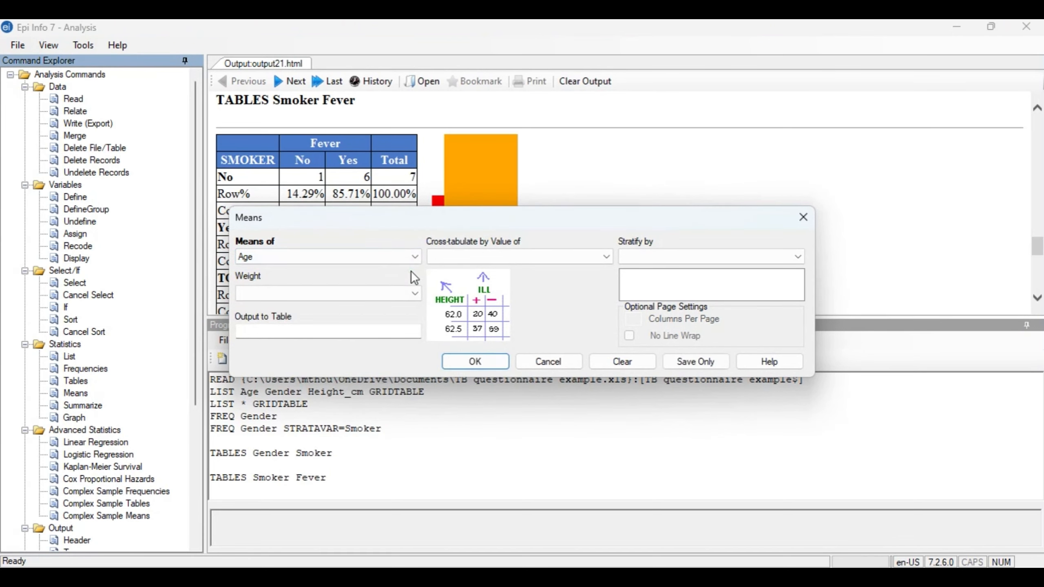
pyautogui.click(473, 362)
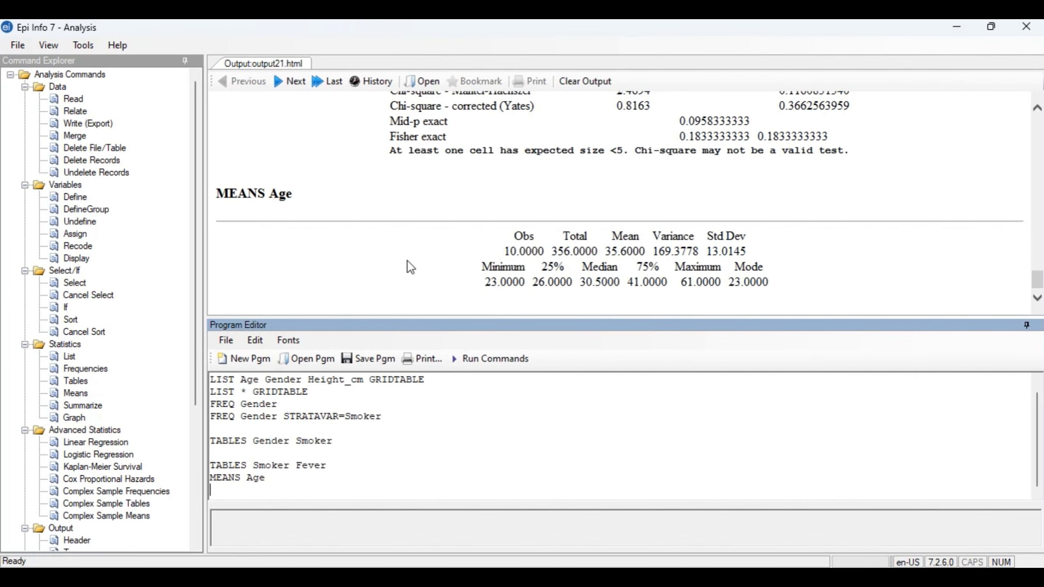
# Step: Run a Means analysis of the Height_cm variable without cross-tabulation or stratification
pyautogui.click(84, 392)
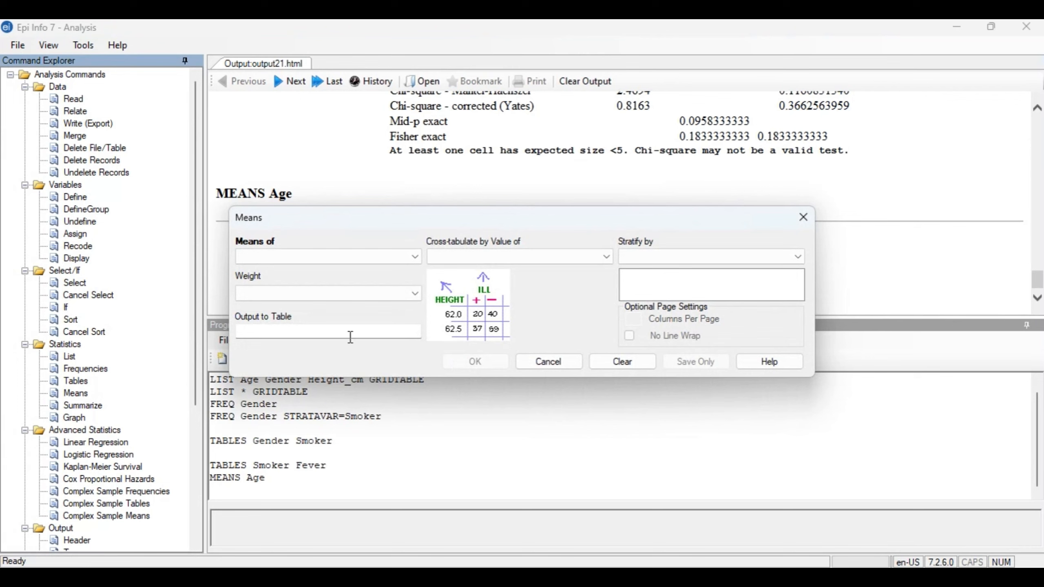
pyautogui.click(416, 256)
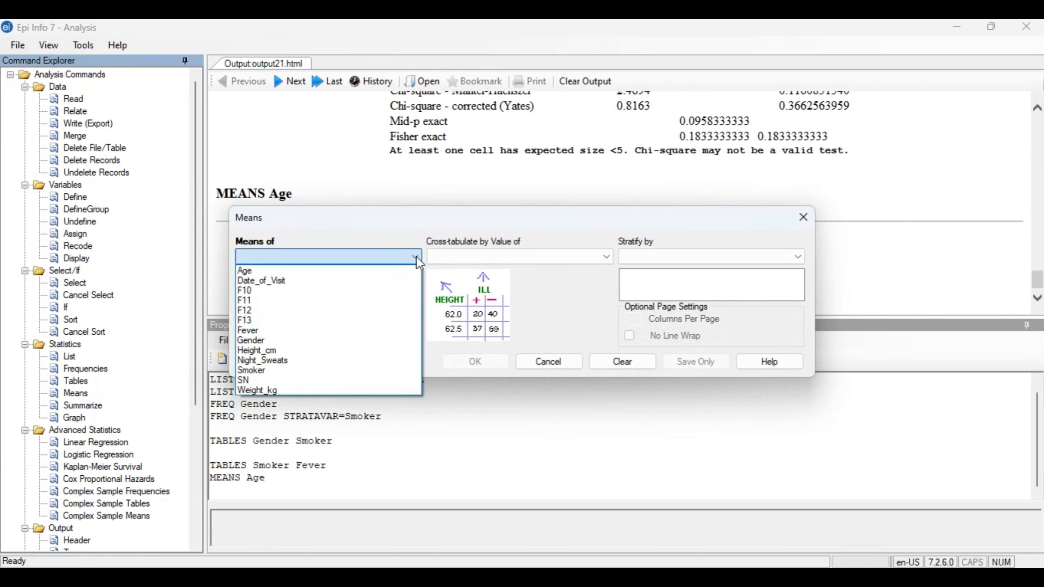
pyautogui.click(333, 349)
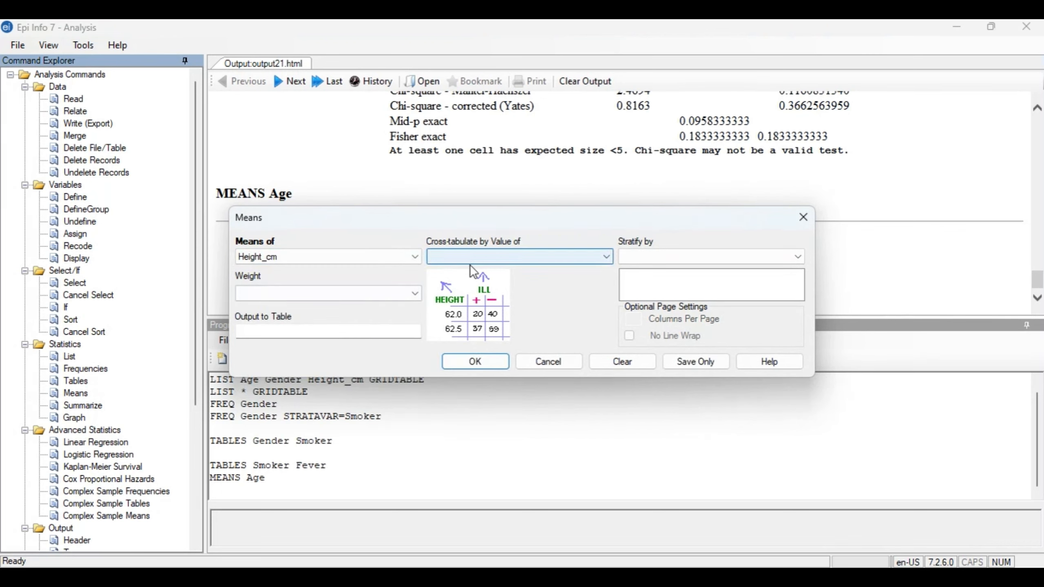
pyautogui.click(490, 361)
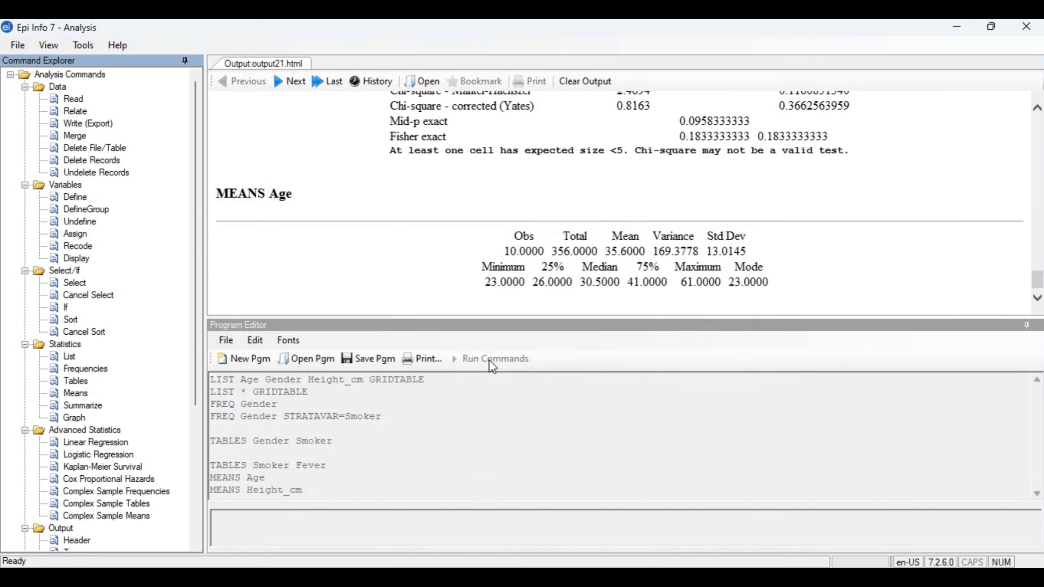